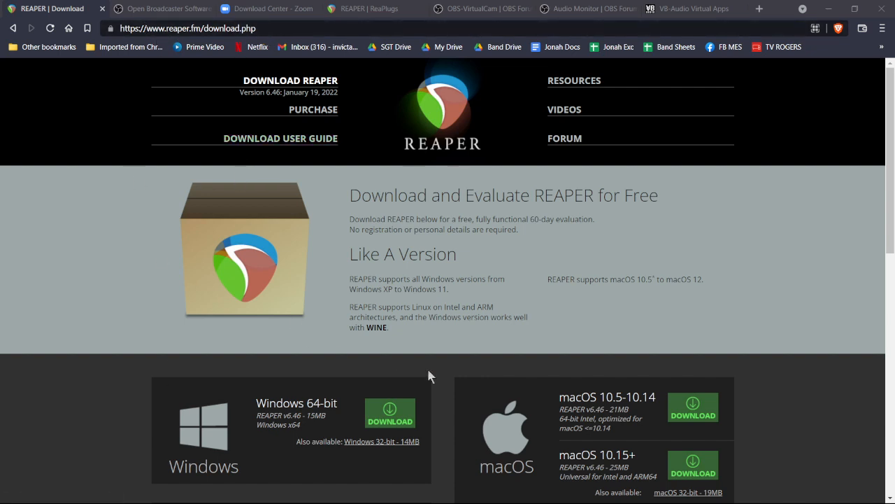
- View the OBS Studio and Zoom download pages
{"action": "left_click", "coordinate": [167, 10]}
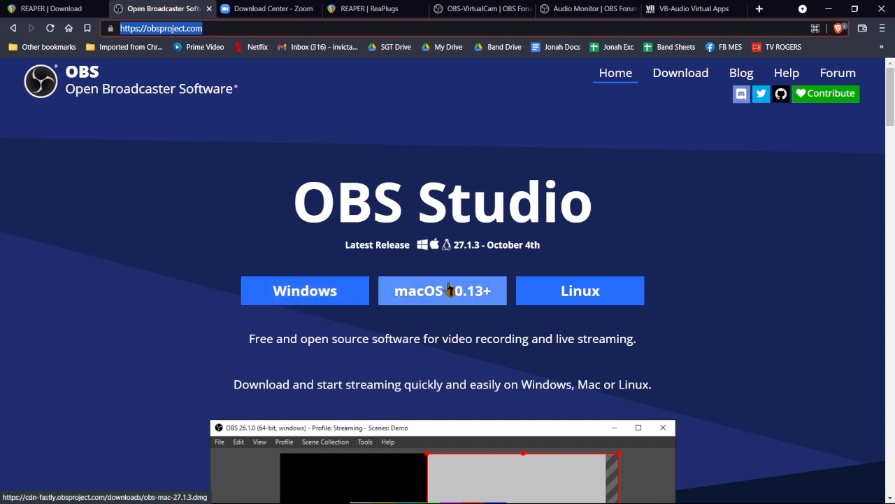
{"action": "left_click", "coordinate": [268, 9]}
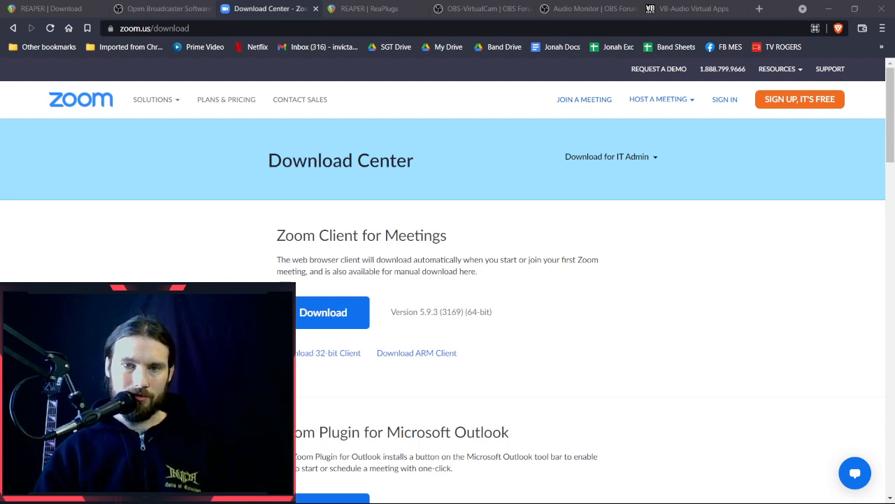
- Examine the ReaPlugs VST FX Suite page, including its download links and the ReaStream section
{"action": "left_click", "coordinate": [356, 9]}
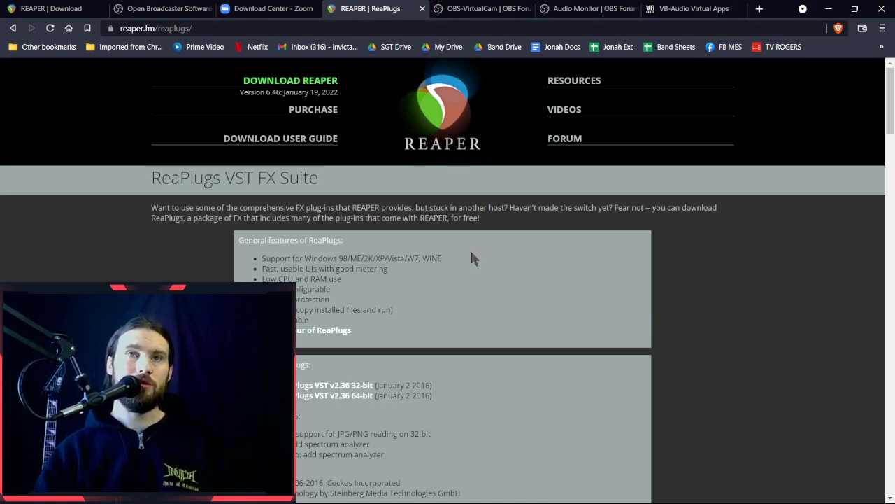
{"action": "scroll", "coordinate": [592, 293], "scroll_direction": "down", "scroll_amount": 3}
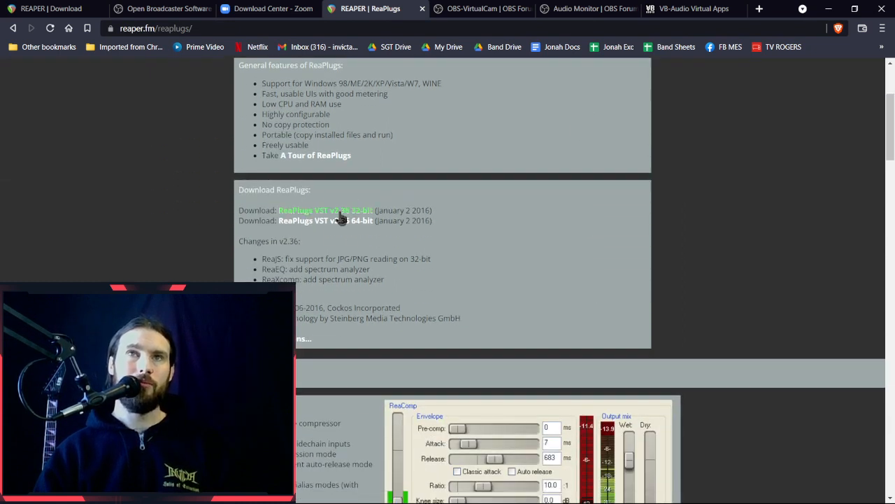
{"action": "scroll", "coordinate": [634, 250], "scroll_direction": "down", "scroll_amount": 4}
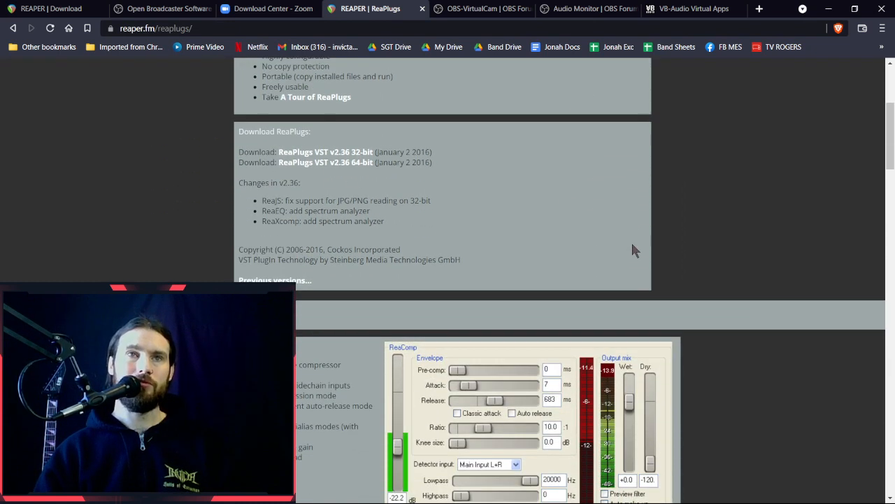
{"action": "scroll", "coordinate": [633, 250], "scroll_direction": "down", "scroll_amount": 15}
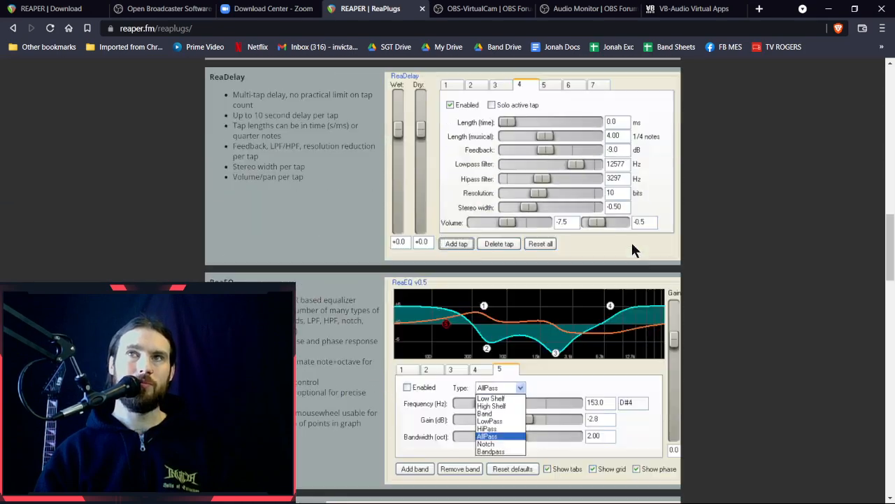
{"action": "scroll", "coordinate": [634, 246], "scroll_direction": "down", "scroll_amount": 3}
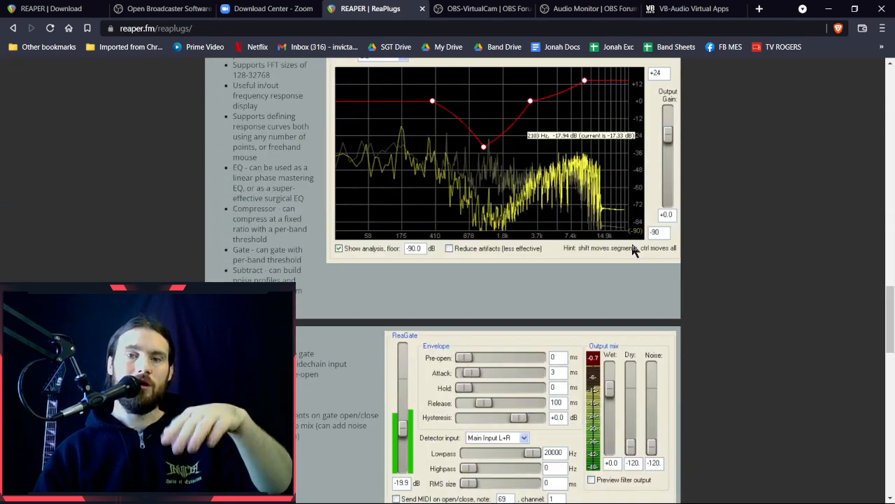
{"action": "scroll", "coordinate": [633, 246], "scroll_direction": "down", "scroll_amount": 5}
{"action": "scroll", "coordinate": [631, 250], "scroll_direction": "down", "scroll_amount": 1}
{"action": "scroll", "coordinate": [632, 250], "scroll_direction": "up", "scroll_amount": 3}
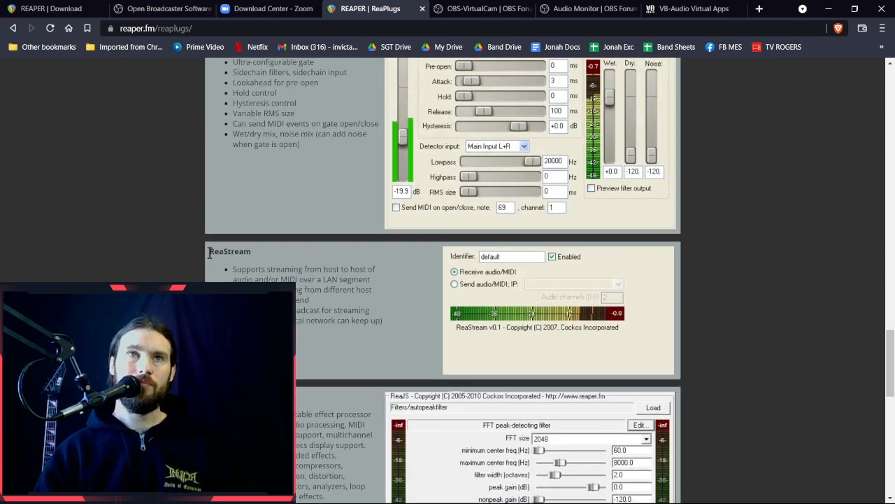
{"action": "left_click_drag", "start_coordinate": [209, 252], "coordinate": [329, 258]}
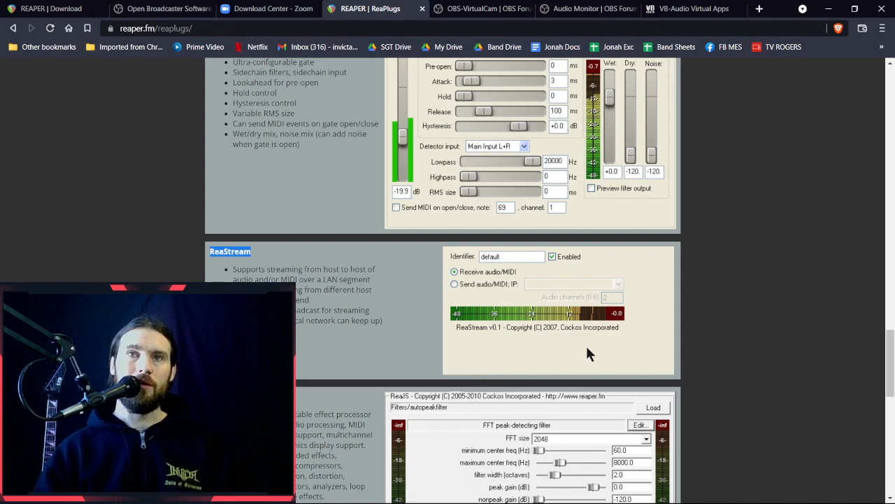
{"action": "scroll", "coordinate": [587, 353], "scroll_direction": "down", "scroll_amount": 3}
{"action": "scroll", "coordinate": [586, 353], "scroll_direction": "up", "scroll_amount": 12}
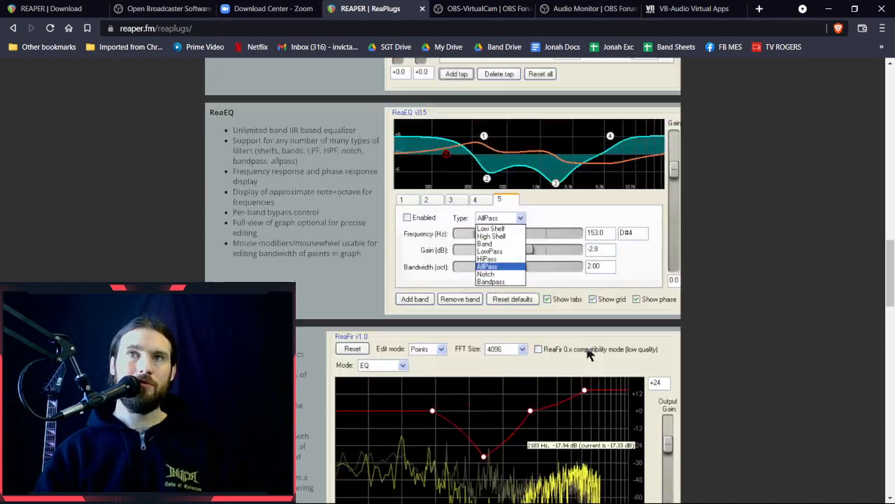
{"action": "scroll", "coordinate": [588, 355], "scroll_direction": "up", "scroll_amount": 15}
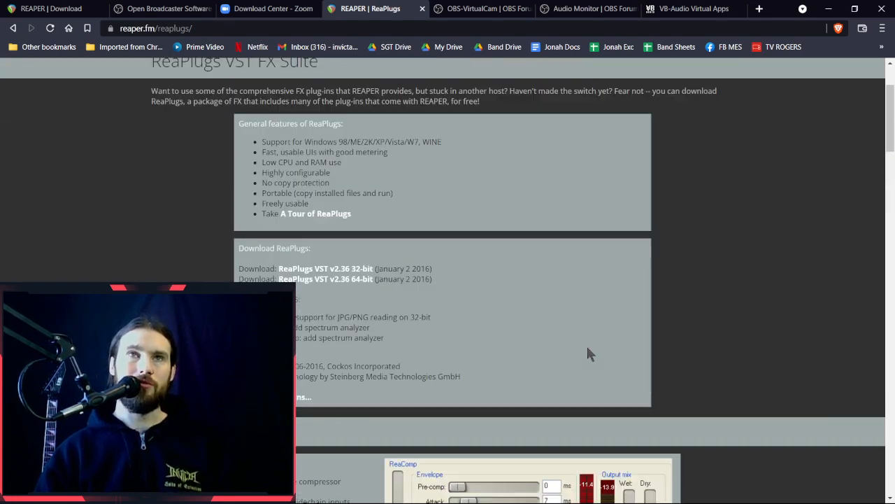
{"action": "scroll", "coordinate": [588, 354], "scroll_direction": "up", "scroll_amount": 2}
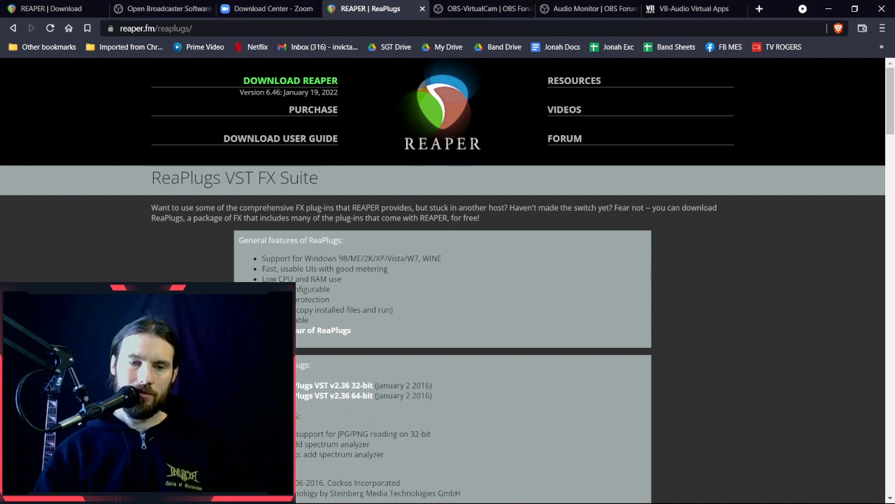
- Switch to the REAPER project and open the FX chain of the master track
{"action": "key", "text": "alt+Tab"}
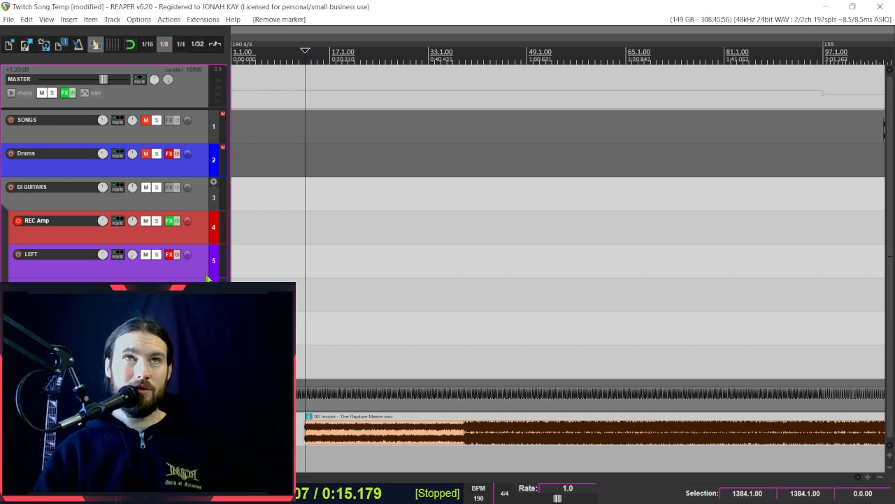
{"action": "left_click", "coordinate": [180, 96]}
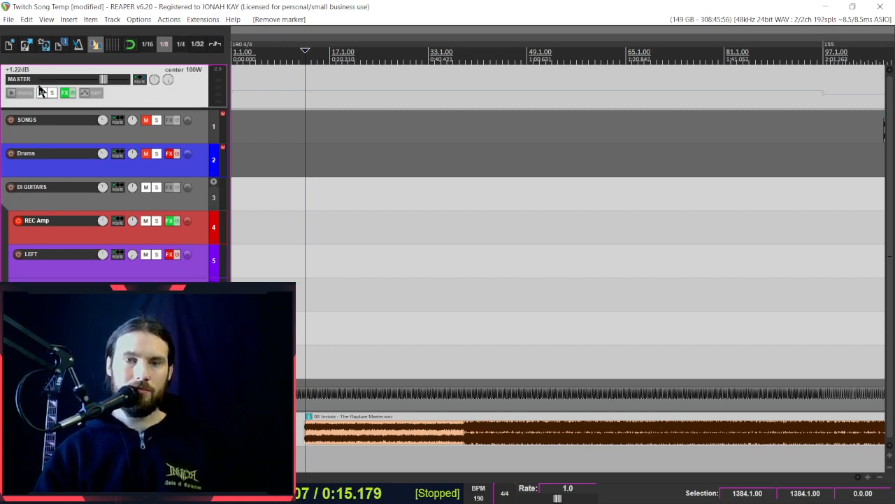
{"action": "left_click", "coordinate": [46, 19]}
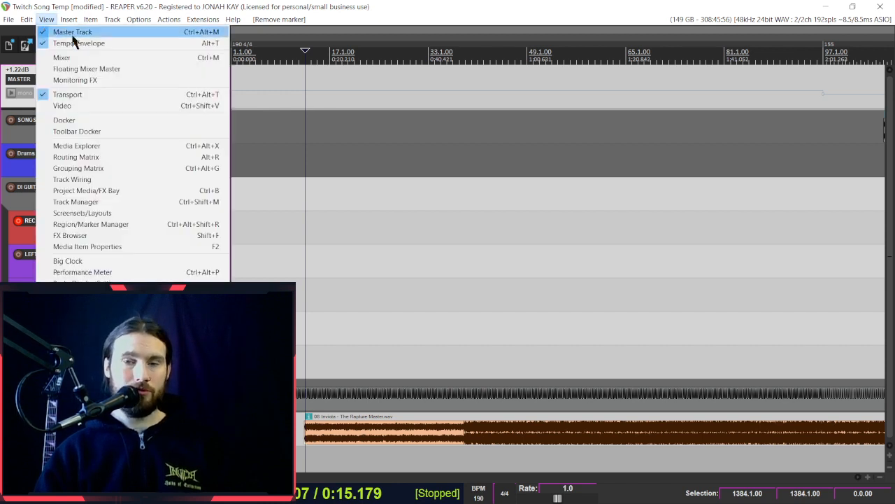
{"action": "left_click", "coordinate": [20, 105]}
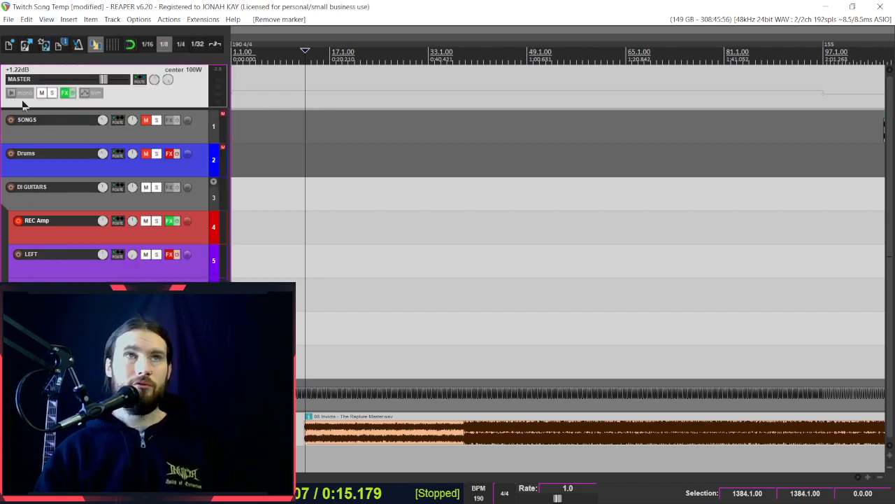
{"action": "left_click", "coordinate": [65, 92]}
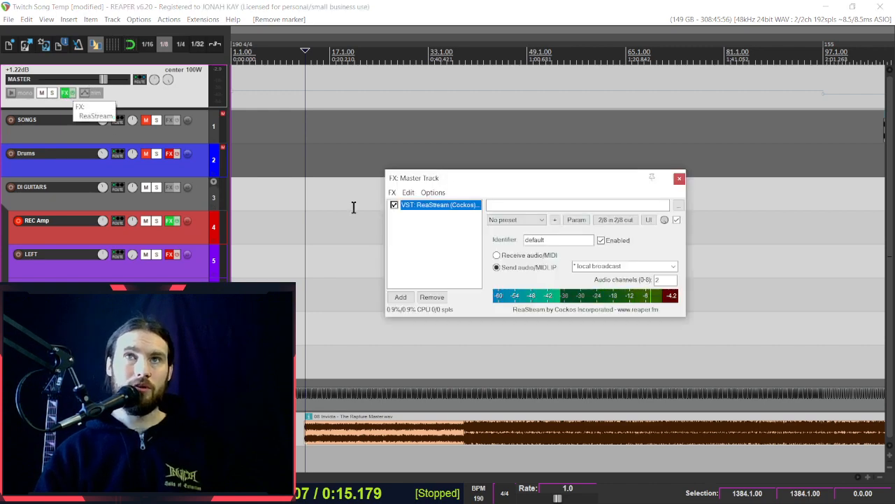
- Search the plug-in list for "reastream", select ReaStream (ReaPlugs Edition), and close the list without adding it
{"action": "left_click", "coordinate": [400, 297]}
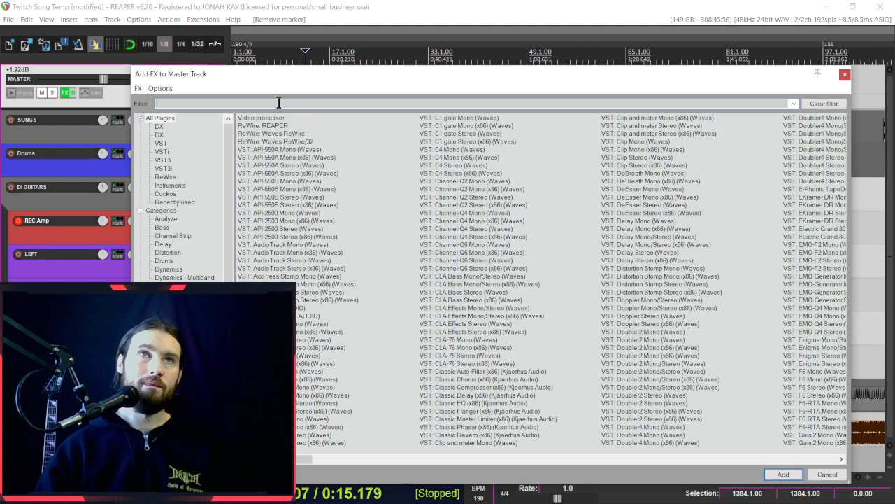
{"action": "type", "text": "reastre"}
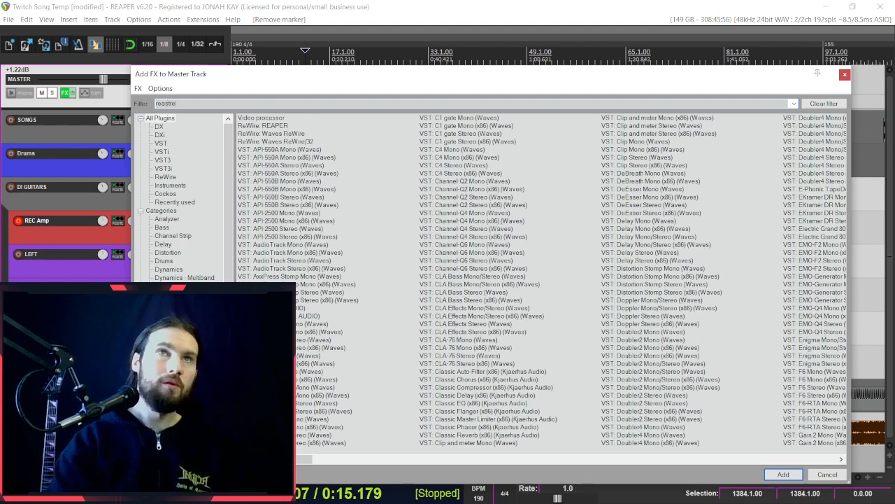
{"action": "type", "text": "am"}
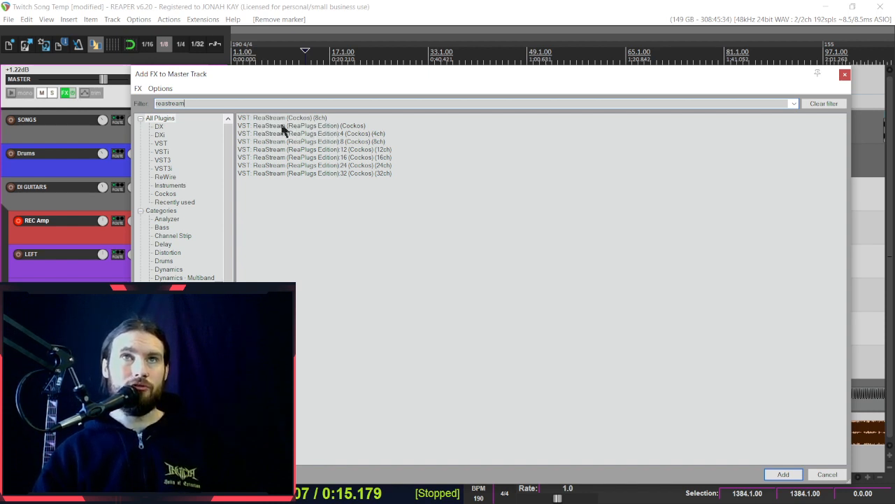
{"action": "left_click", "coordinate": [303, 126]}
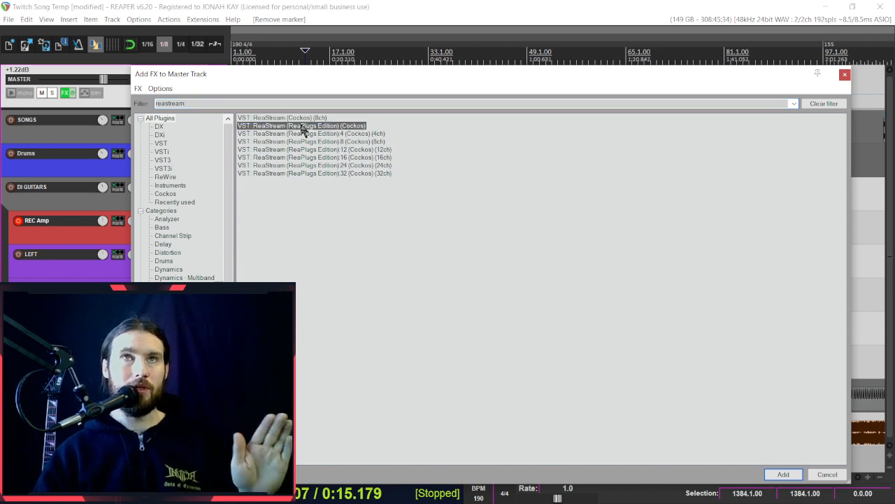
{"action": "left_click", "coordinate": [844, 74]}
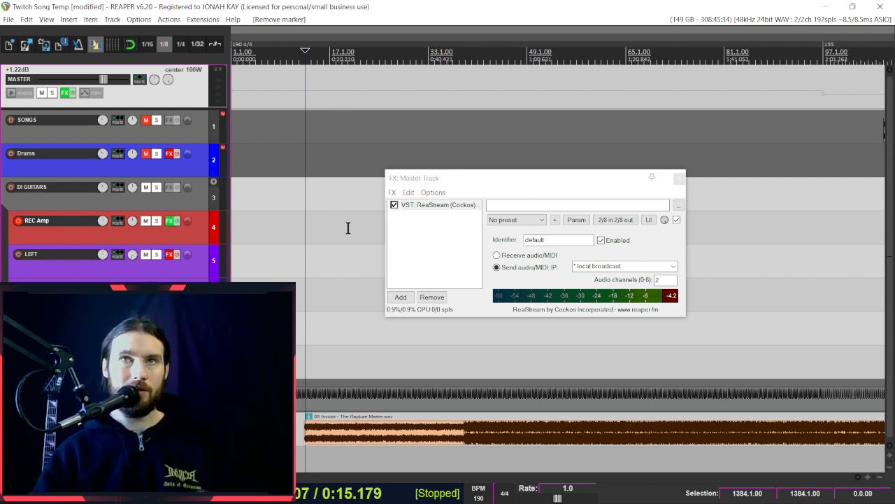
- Set the master track's ReaStream plug-in to send to * local broadcast and close the FX chain
{"action": "left_click", "coordinate": [438, 207]}
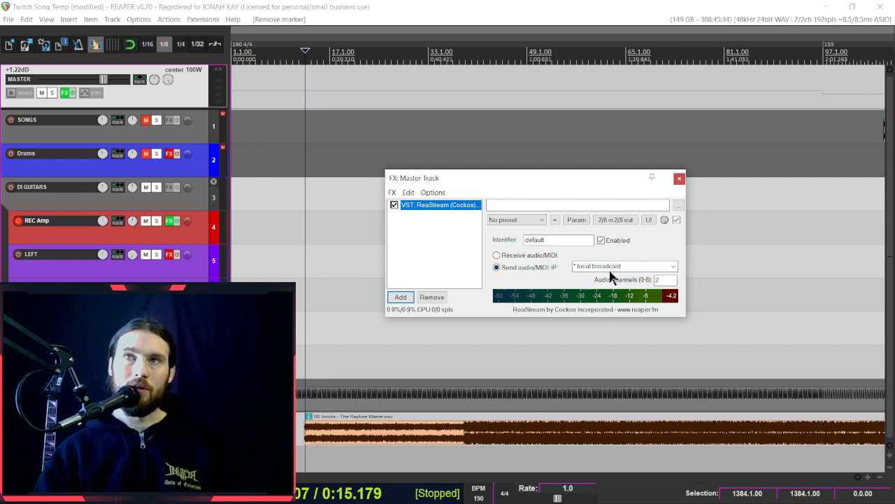
{"action": "left_click", "coordinate": [675, 269]}
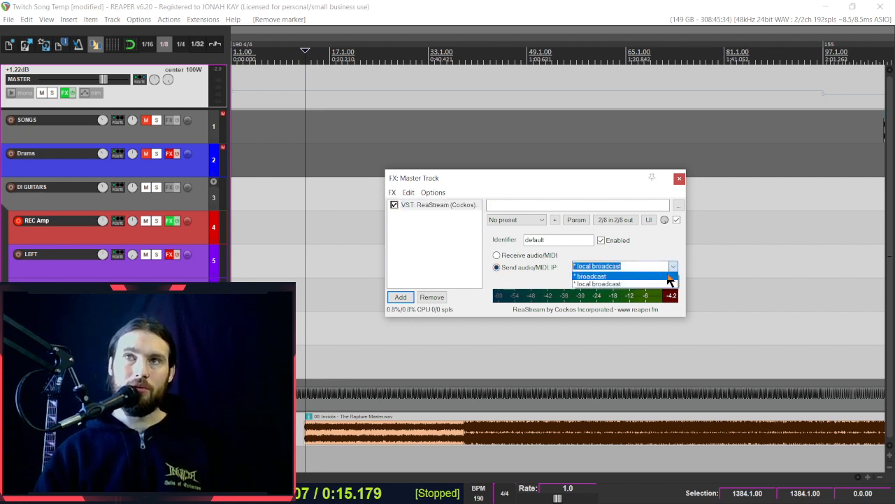
{"action": "left_click", "coordinate": [655, 284]}
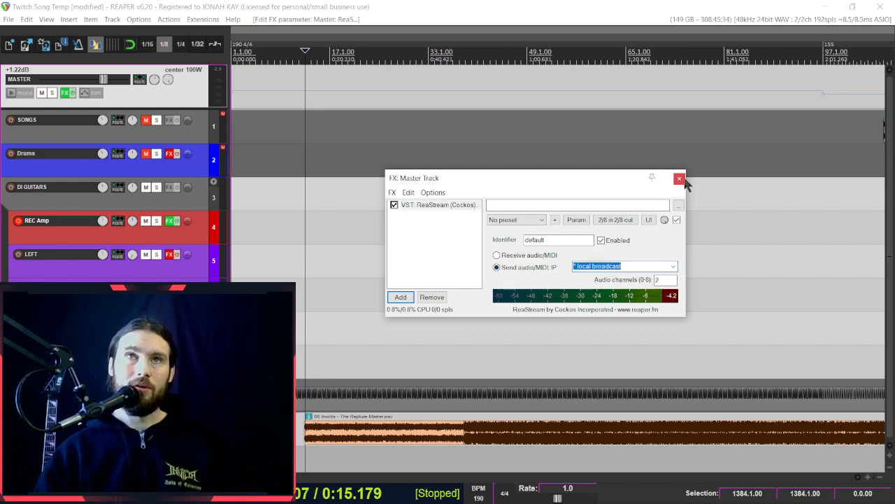
{"action": "left_click", "coordinate": [679, 178]}
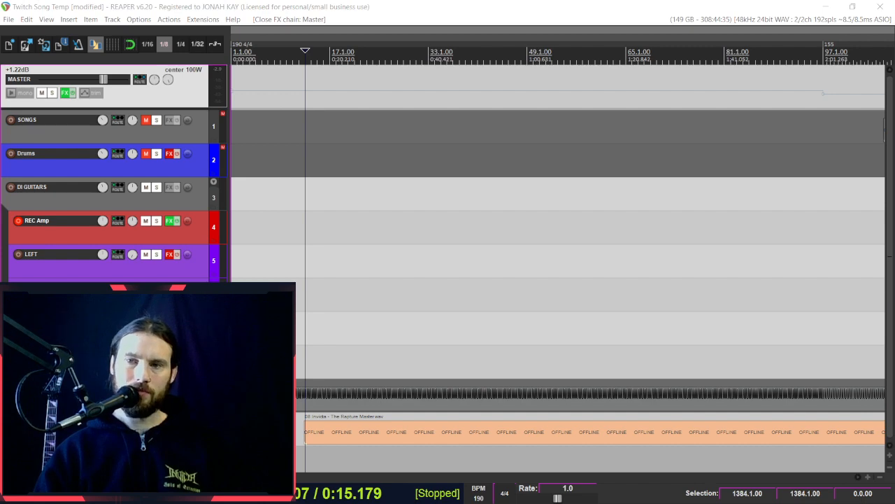
- Switch to Windows Settings and open the Sound Control Panel to view the playback devices
{"action": "left_click_drag", "start_coordinate": [545, 501], "coordinate": [528, 42]}
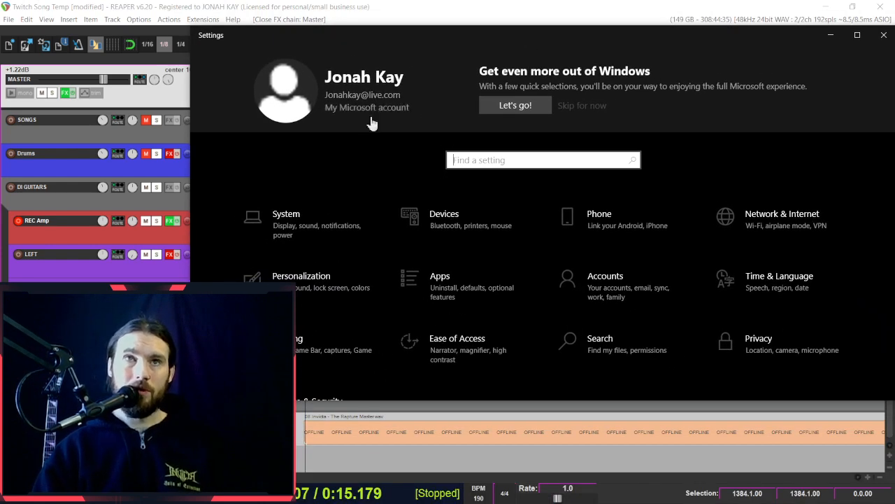
{"action": "left_click", "coordinate": [299, 216]}
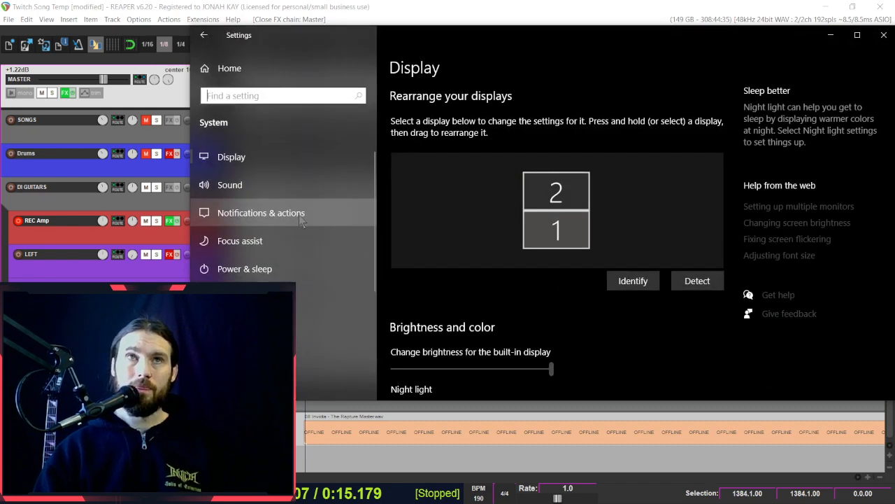
{"action": "left_click", "coordinate": [250, 192]}
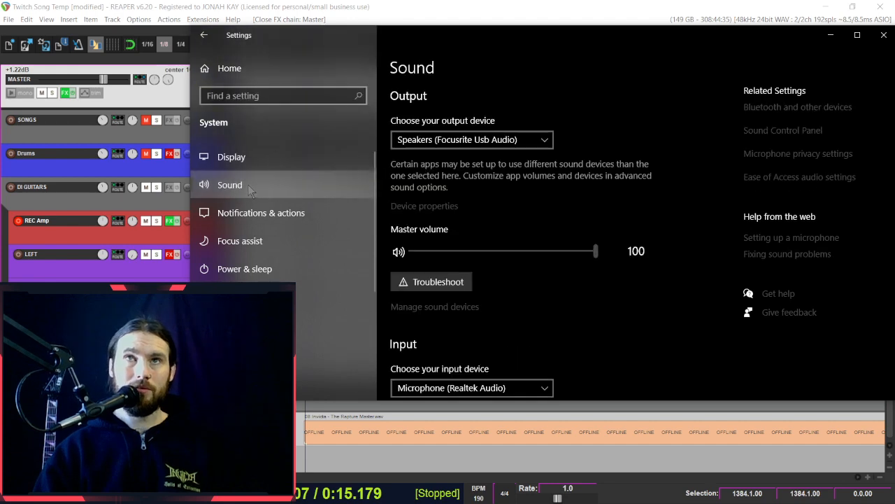
{"action": "left_click", "coordinate": [789, 131]}
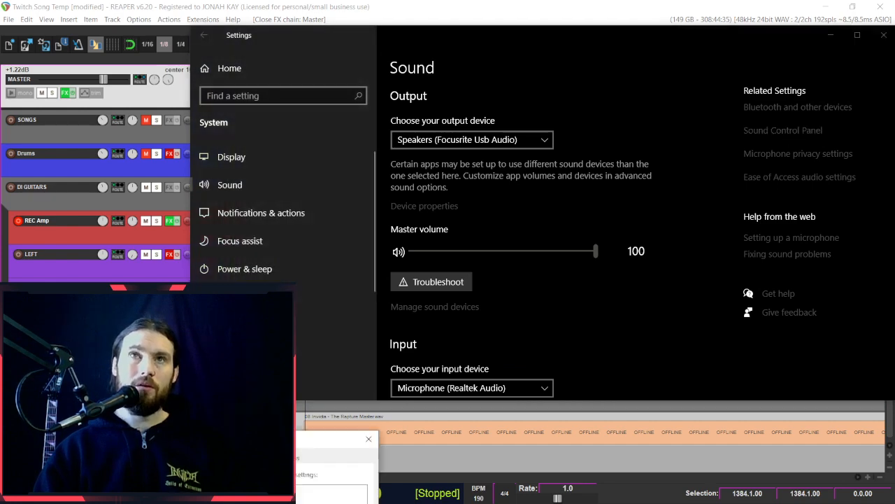
{"action": "left_click_drag", "start_coordinate": [424, 56], "coordinate": [601, 49]}
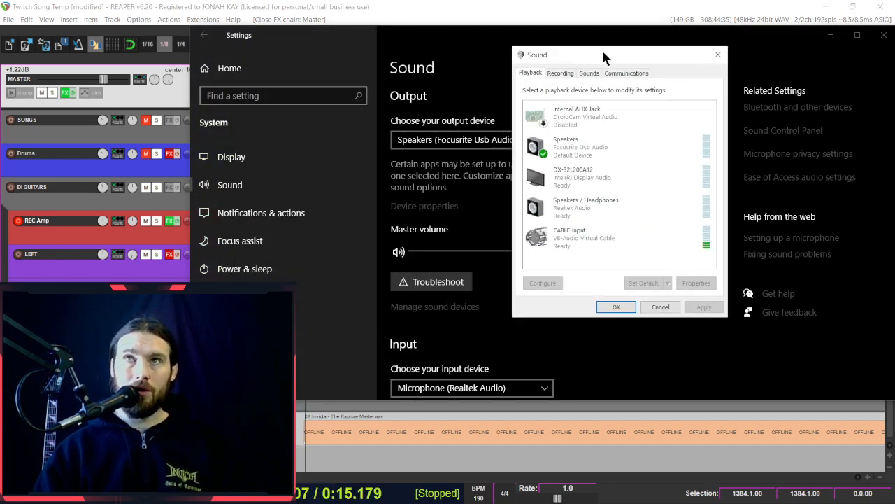
- View the recording devices, including Stereo Mix and CABLE Output, and close the sound dialog and Settings
{"action": "left_click", "coordinate": [561, 74]}
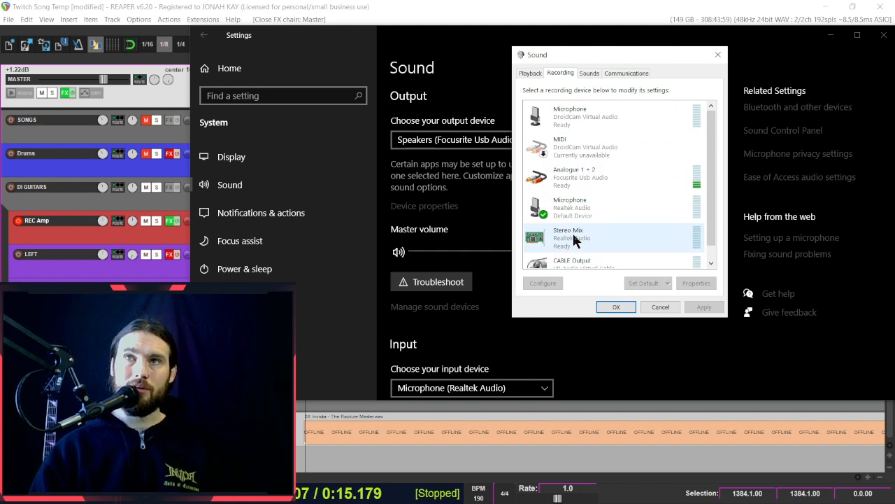
{"action": "left_click", "coordinate": [619, 308]}
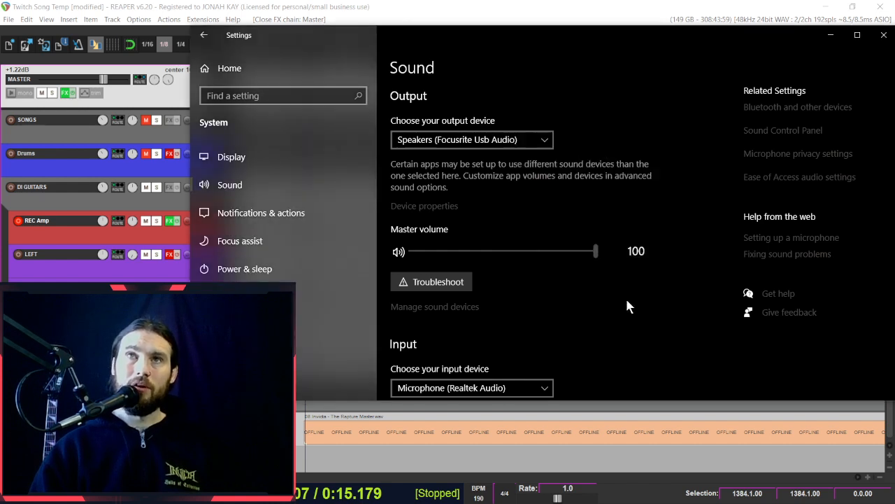
{"action": "left_click", "coordinate": [883, 34]}
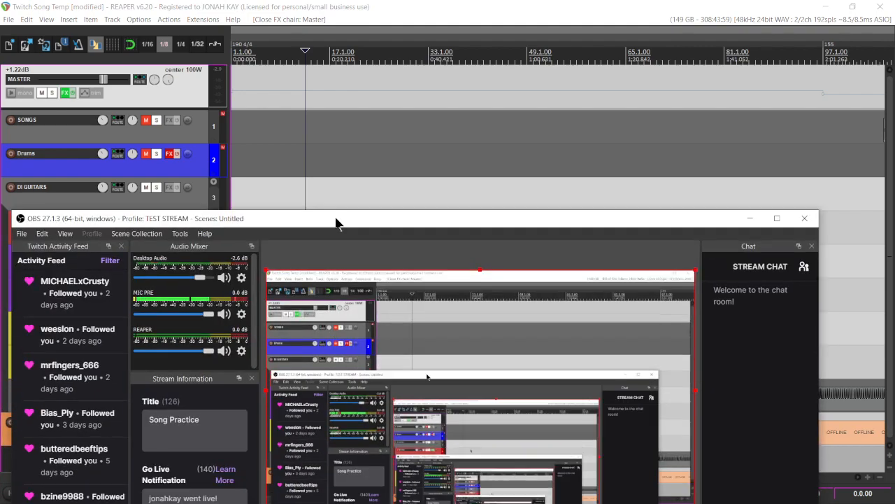
- Maximize the OBS window
{"action": "left_click_drag", "start_coordinate": [336, 224], "coordinate": [363, 5]}
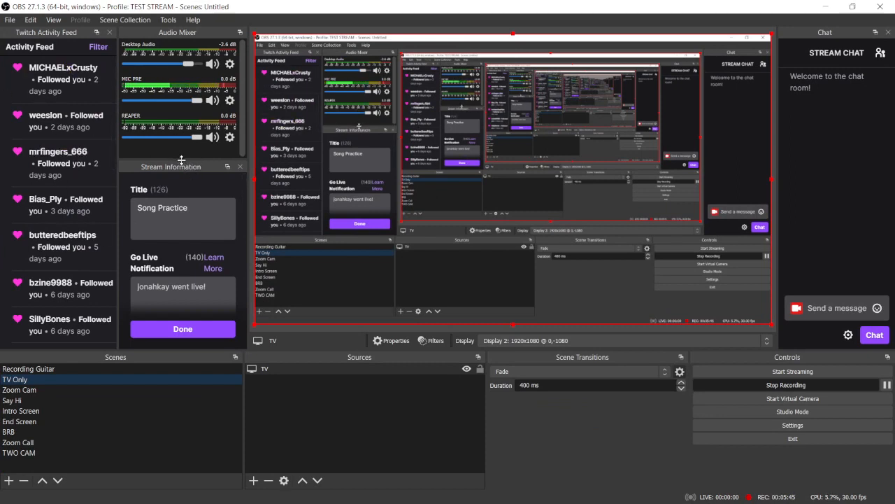
- View the existing sources offered when adding an Audio Input Capture, and cancel without adding one
{"action": "left_click_drag", "start_coordinate": [181, 160], "coordinate": [180, 163]}
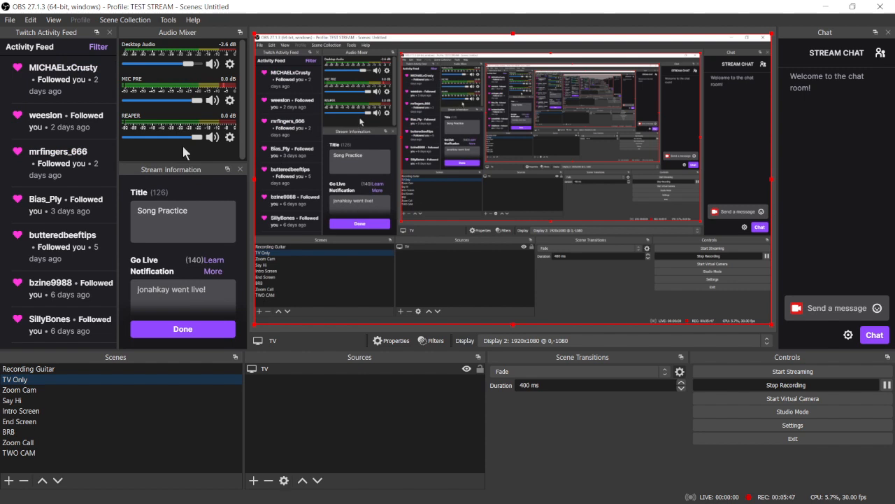
{"action": "left_click", "coordinate": [278, 410]}
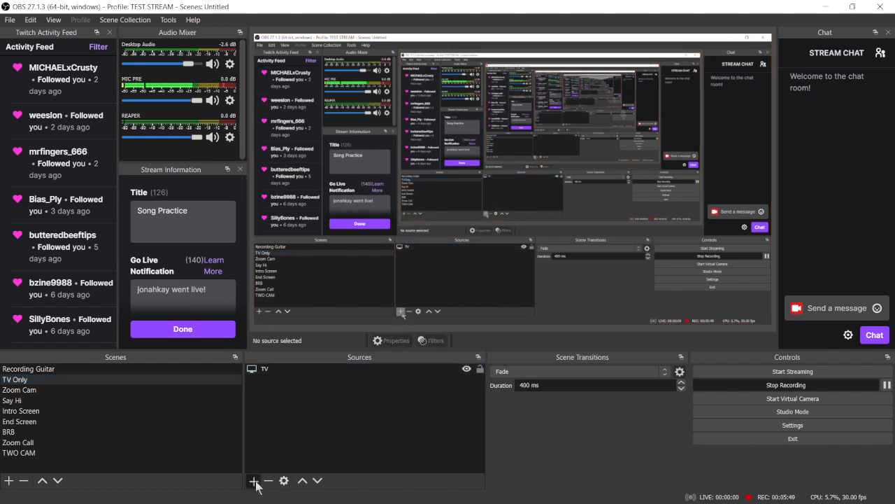
{"action": "left_click", "coordinate": [254, 481]}
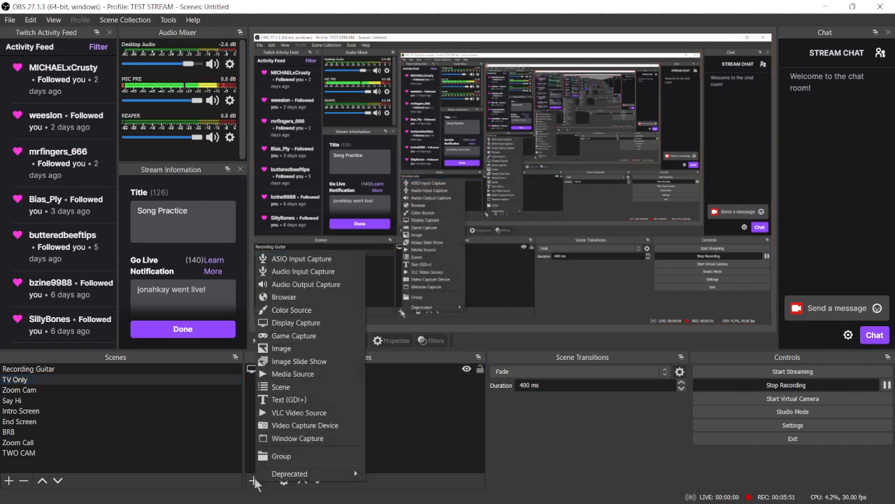
{"action": "left_click", "coordinate": [315, 277]}
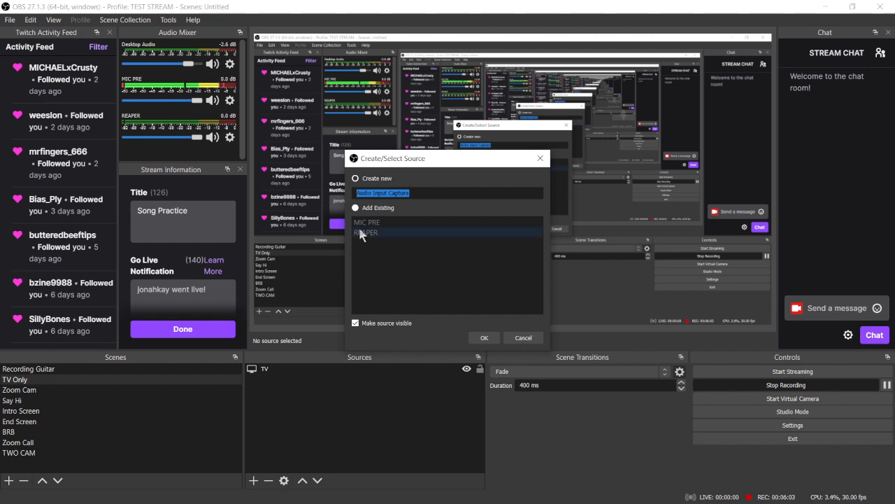
{"action": "left_click", "coordinate": [532, 339]}
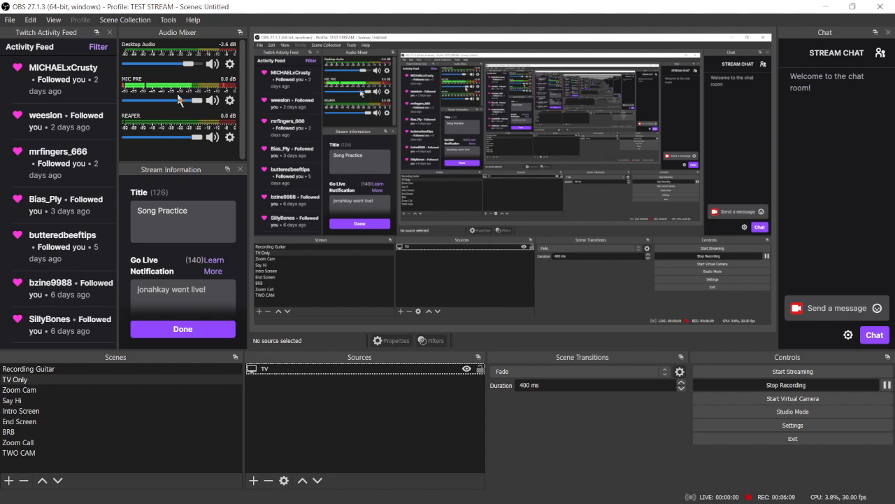
- View the MIC PRE source's device options and keep Analogue 1 + 2 (Focusrite Usb Audio)
{"action": "left_click", "coordinate": [229, 100]}
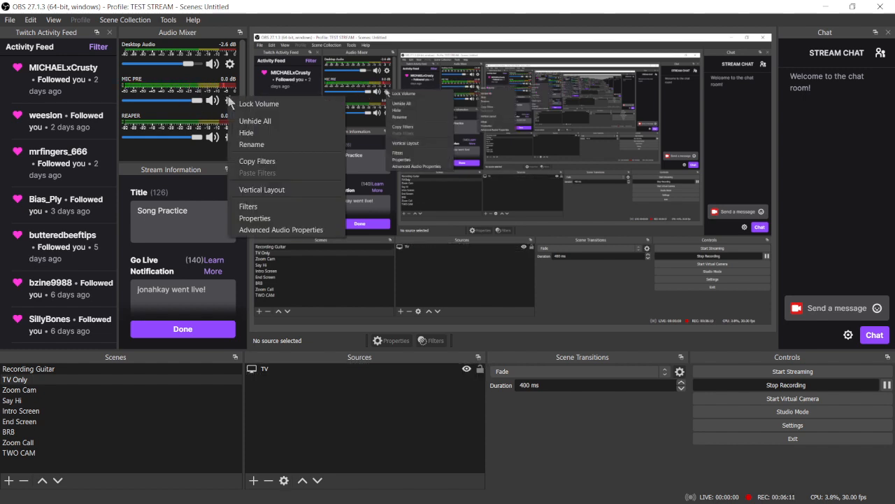
{"action": "left_click", "coordinate": [251, 218]}
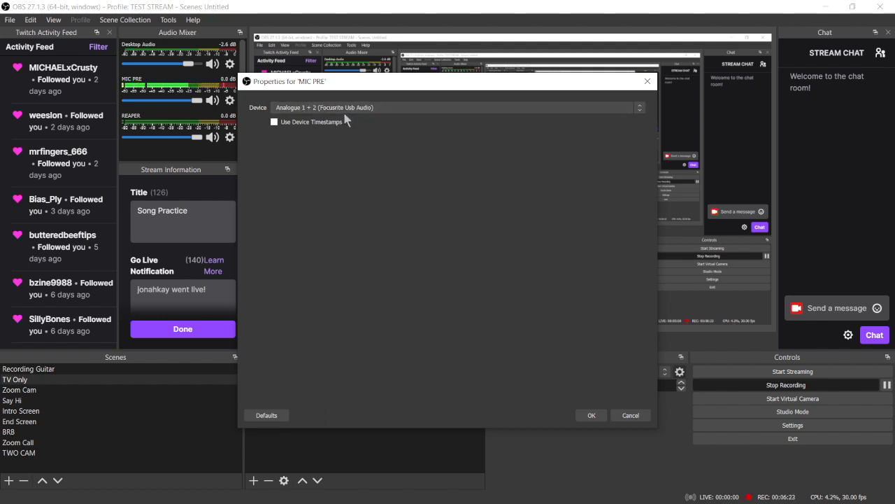
{"action": "left_click", "coordinate": [382, 110]}
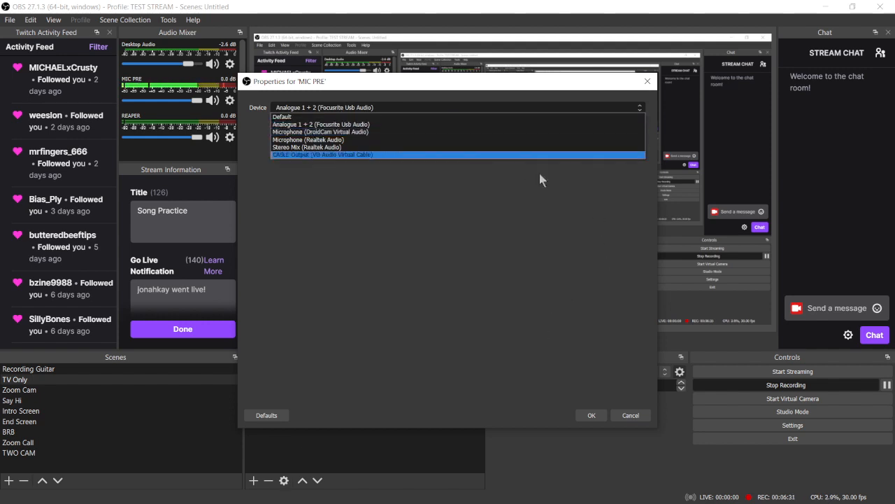
{"action": "left_click", "coordinate": [509, 84]}
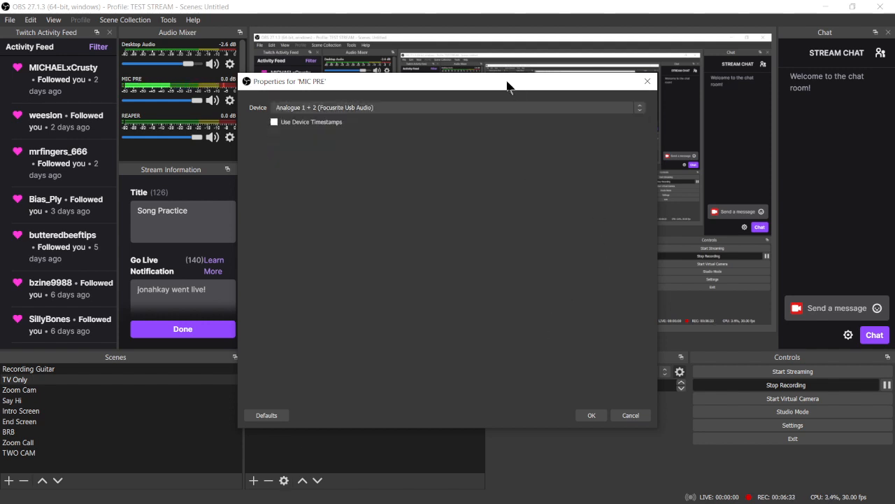
{"action": "left_click", "coordinate": [591, 415]}
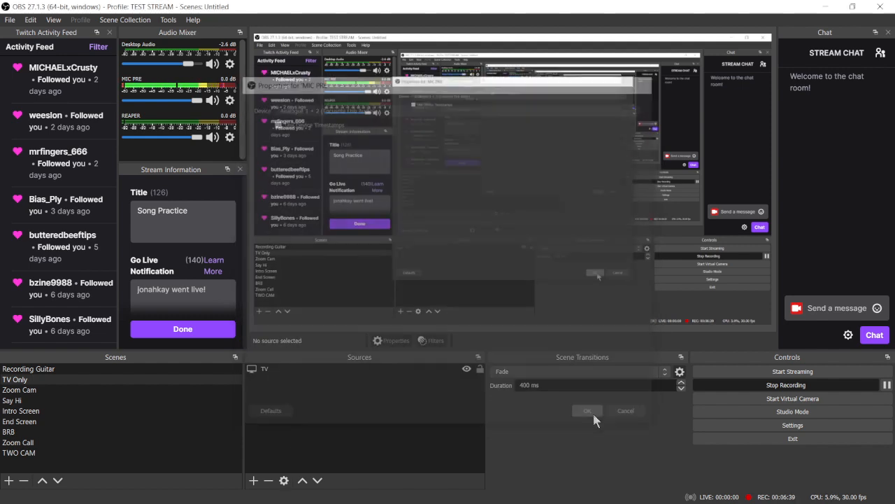
- Examine the mono and balance settings for MIC PRE in the Advanced Audio Properties, and close the dialog
{"action": "left_click", "coordinate": [230, 102]}
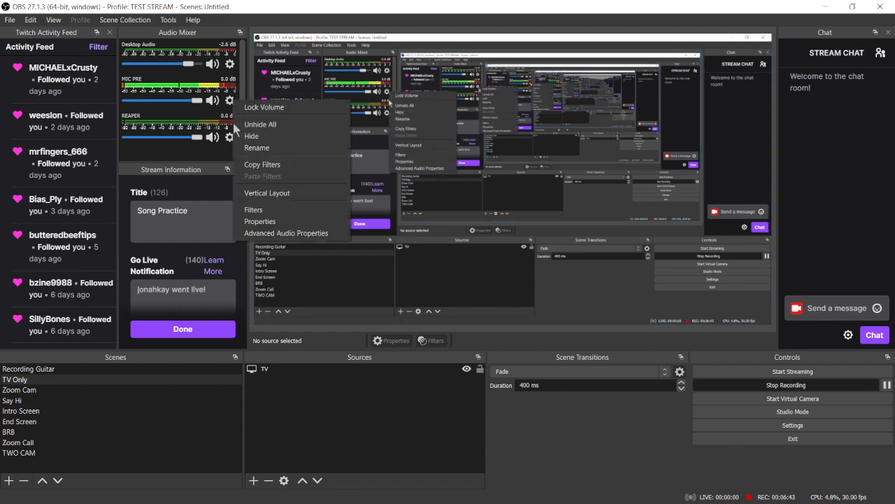
{"action": "left_click", "coordinate": [283, 233]}
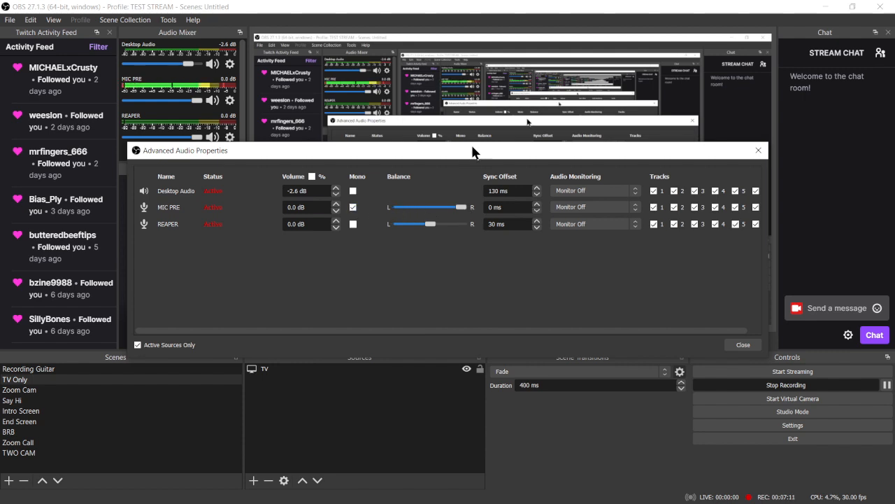
{"action": "left_click_drag", "start_coordinate": [473, 150], "coordinate": [553, 123]}
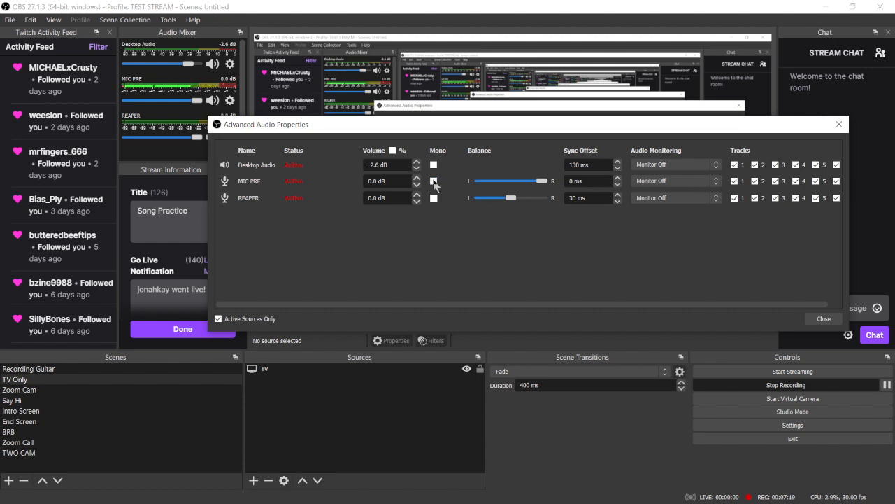
{"action": "left_click_drag", "start_coordinate": [543, 182], "coordinate": [477, 181]}
{"action": "left_click", "coordinate": [434, 180]}
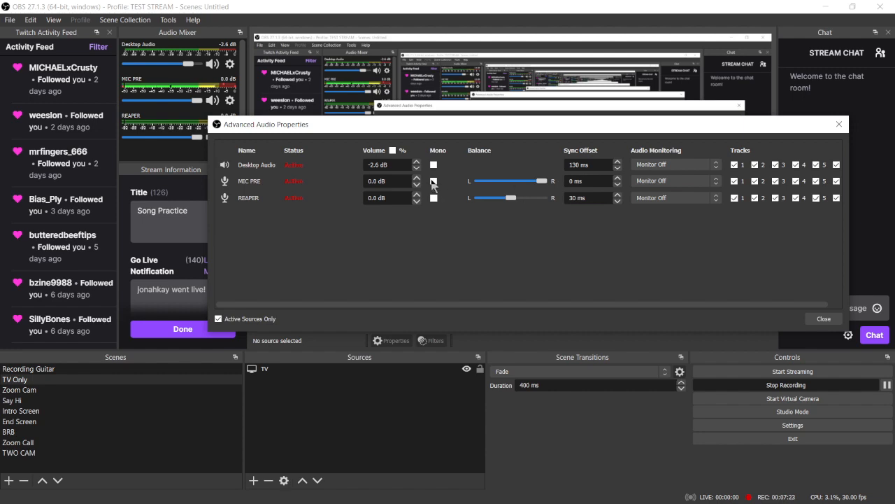
{"action": "left_click", "coordinate": [839, 124]}
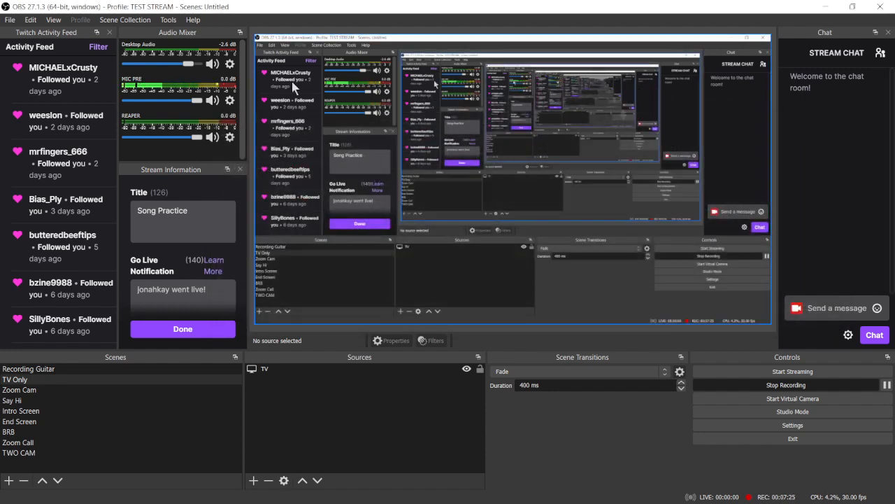
{"action": "left_click", "coordinate": [231, 138]}
{"action": "left_click", "coordinate": [205, 115]}
{"action": "left_click", "coordinate": [254, 481]}
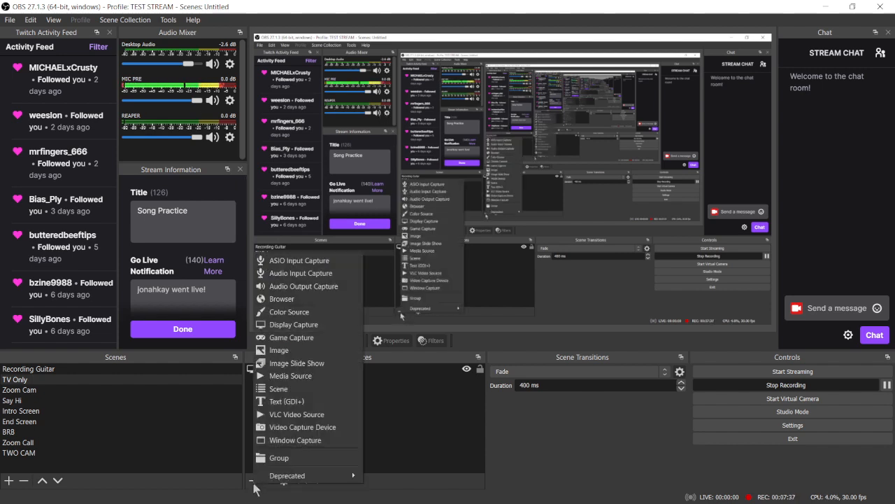
{"action": "left_click", "coordinate": [412, 489]}
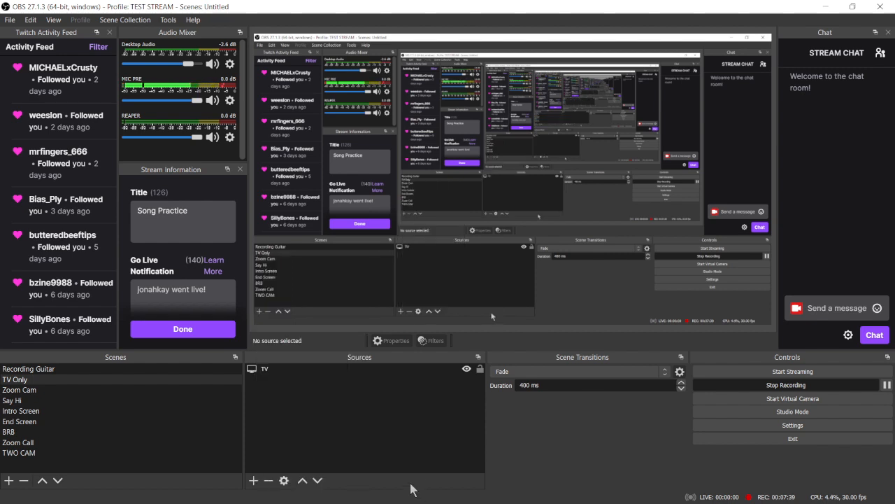
- Set the REAPER source's device to Stereo Mix (Realtek Audio) and confirm its properties
{"action": "left_click", "coordinate": [229, 137]}
{"action": "left_click", "coordinate": [258, 260]}
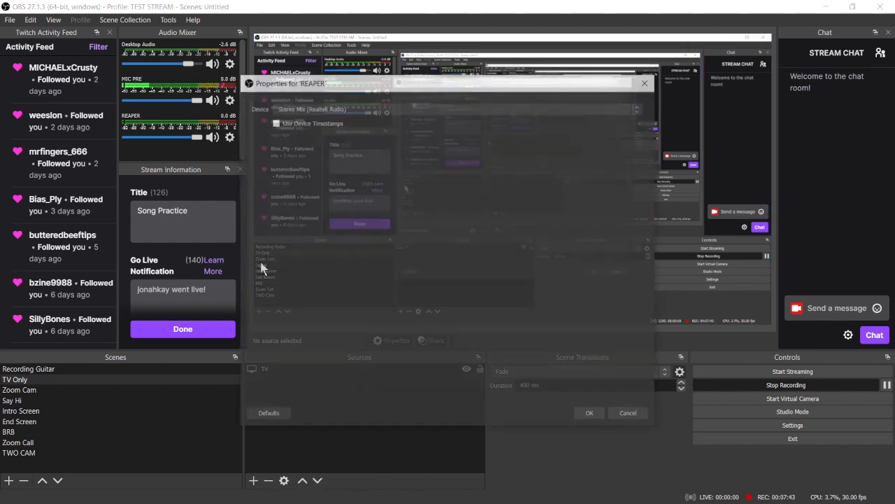
{"action": "left_click_drag", "start_coordinate": [366, 86], "coordinate": [466, 78]}
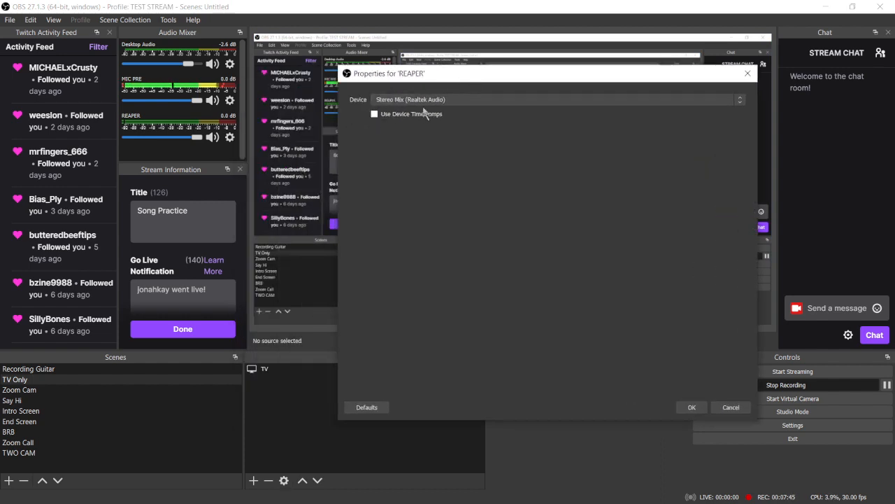
{"action": "left_click", "coordinate": [486, 99]}
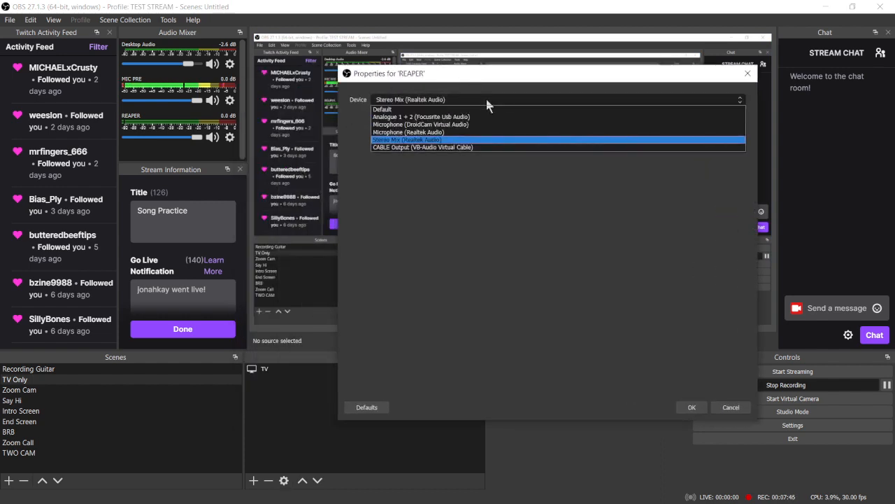
{"action": "left_click", "coordinate": [395, 139]}
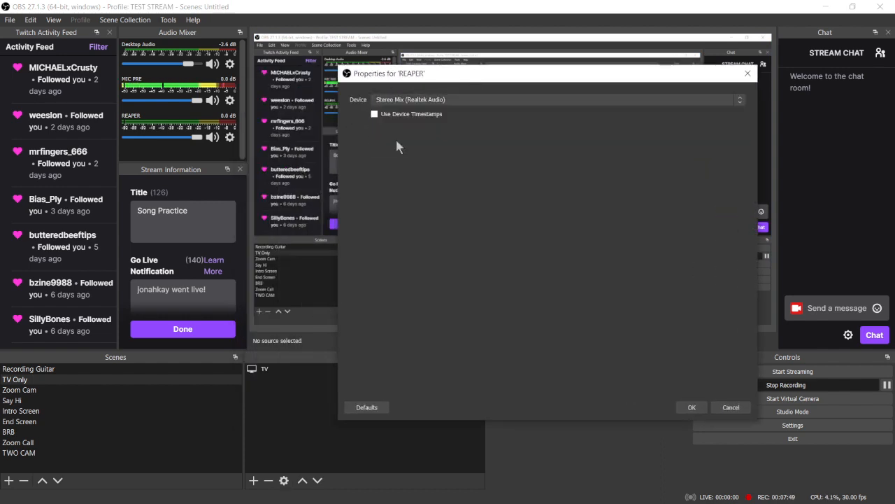
{"action": "left_click", "coordinate": [691, 407]}
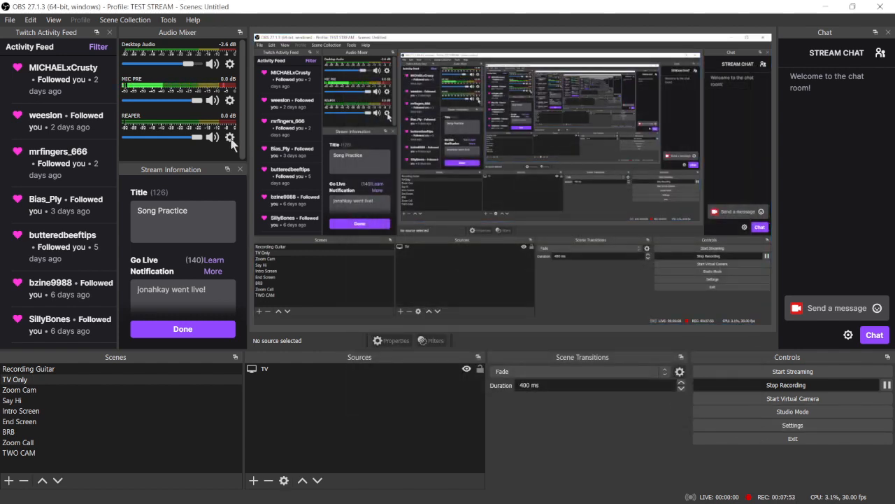
- Open the audio filters of the REAPER source and view the filter types available, including VST 2.x Plug-in
{"action": "left_click", "coordinate": [229, 138]}
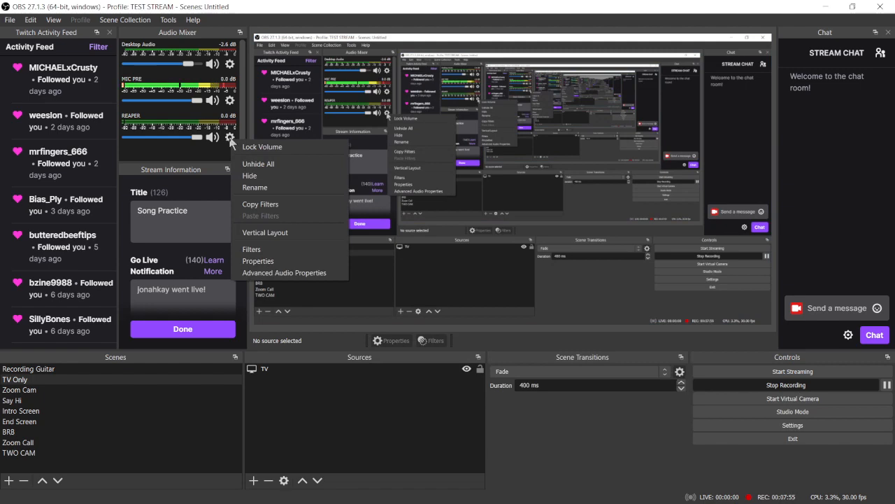
{"action": "left_click", "coordinate": [254, 249]}
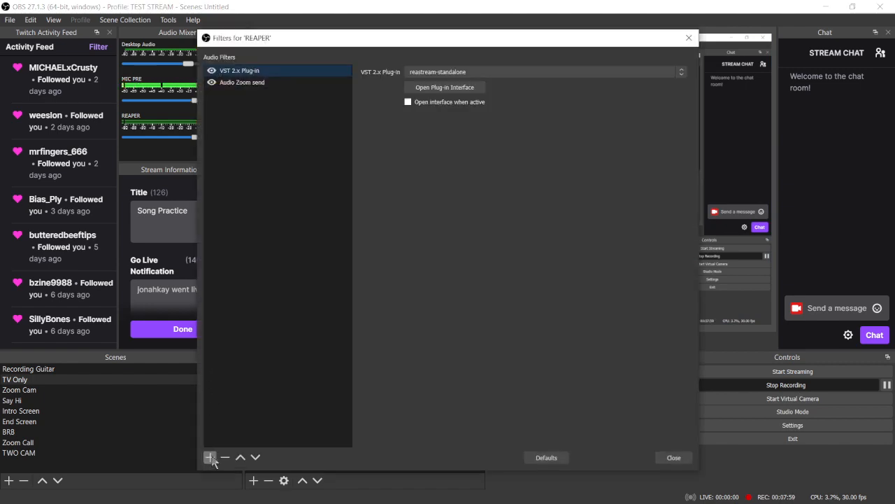
{"action": "left_click", "coordinate": [210, 457]}
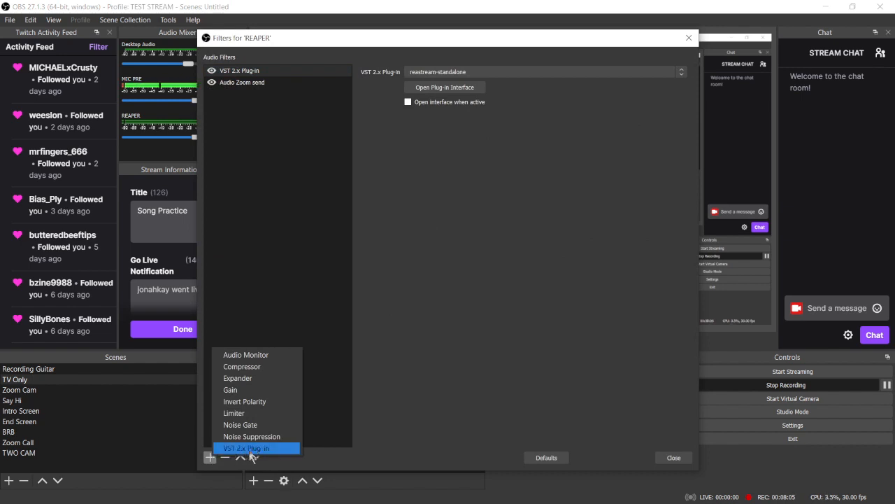
{"action": "left_click", "coordinate": [276, 140]}
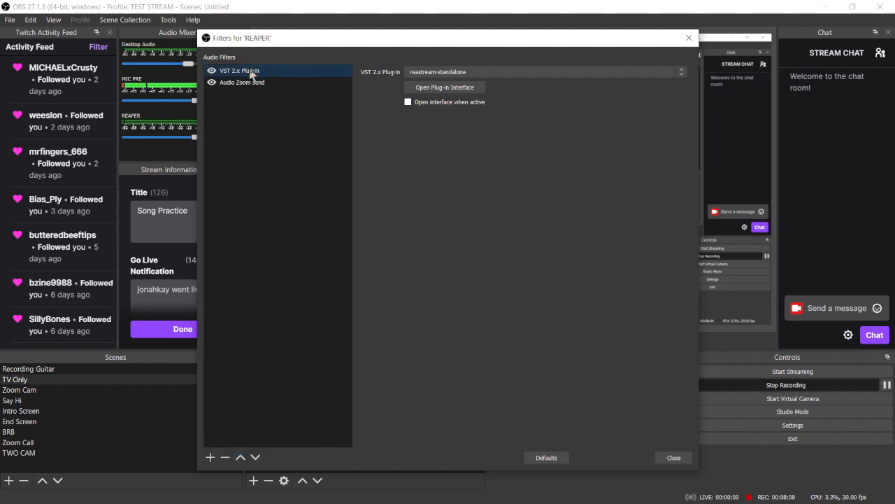
- Look through the plug-ins available for the VST 2.x Plug-in filter and keep reastream-standalone
{"action": "left_click", "coordinate": [536, 71]}
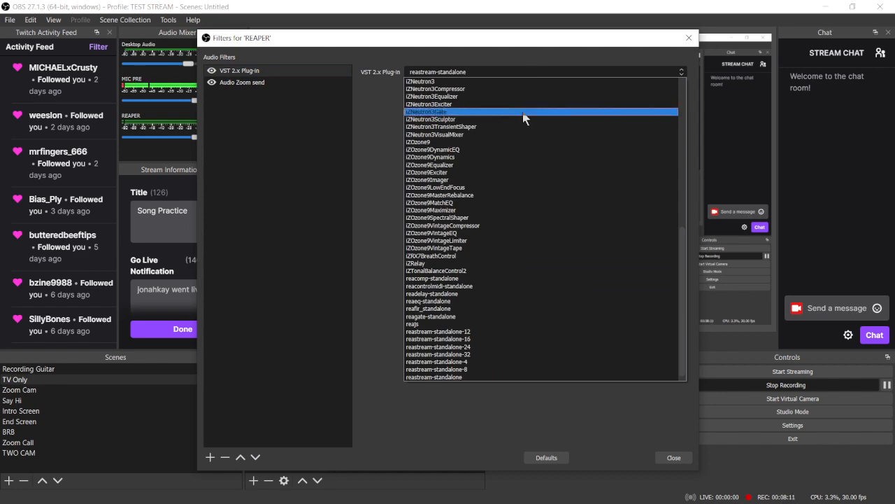
{"action": "scroll", "coordinate": [523, 116], "scroll_direction": "up", "scroll_amount": 13}
{"action": "scroll", "coordinate": [523, 117], "scroll_direction": "down", "scroll_amount": 14}
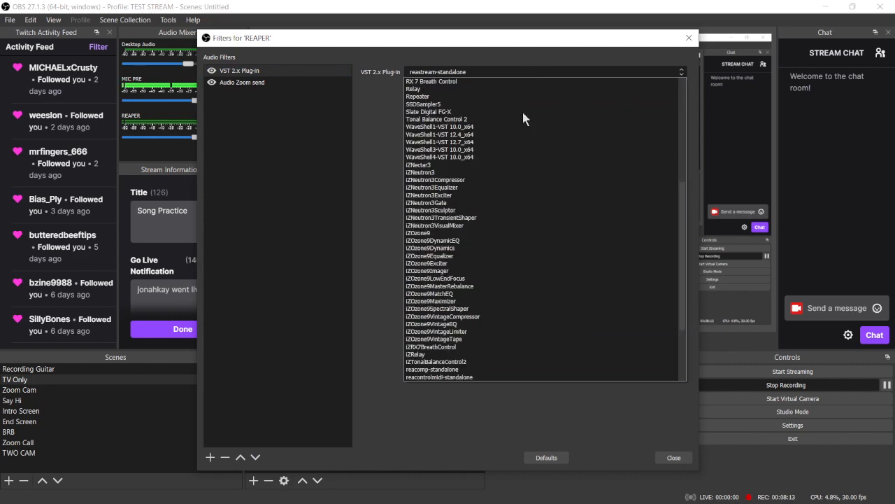
{"action": "scroll", "coordinate": [522, 113], "scroll_direction": "up", "scroll_amount": 1}
{"action": "scroll", "coordinate": [524, 111], "scroll_direction": "down", "scroll_amount": 1}
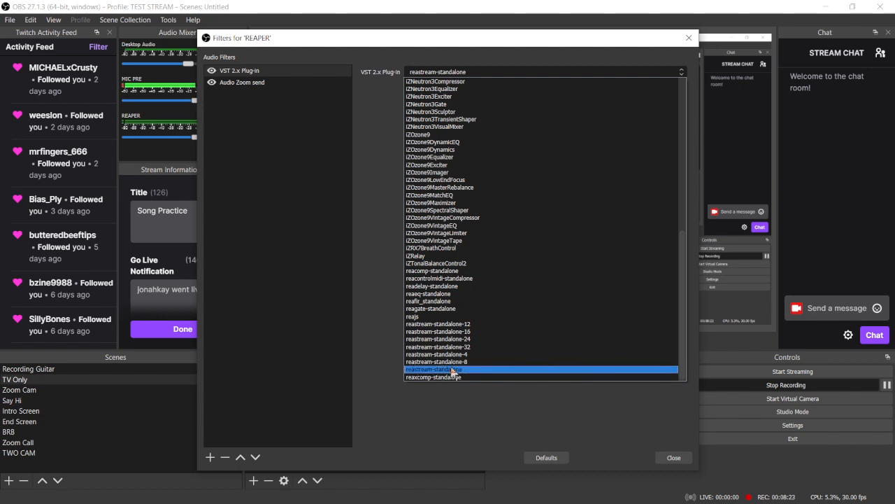
{"action": "left_click", "coordinate": [333, 148]}
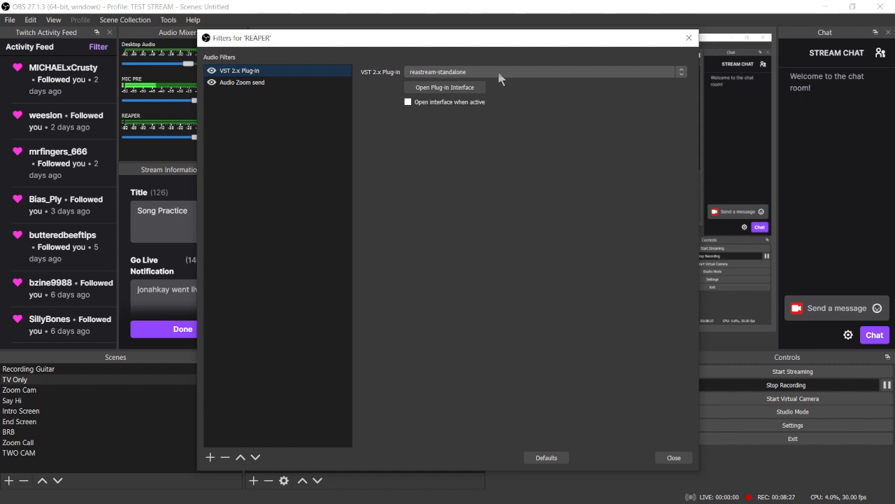
- Open the filter's ReaStream interface, inspect its identifier and receive setting, and switch to REAPER and back to OBS
{"action": "left_click", "coordinate": [448, 89]}
{"action": "left_click_drag", "start_coordinate": [409, 103], "coordinate": [601, 105]}
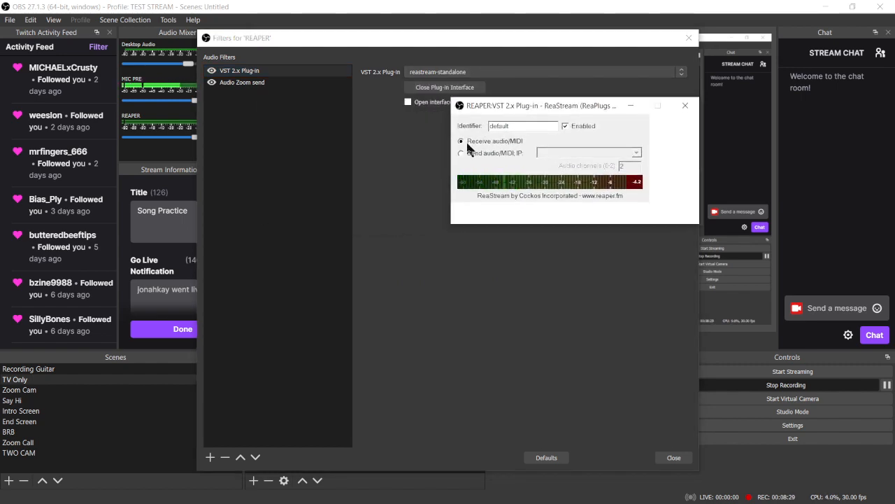
{"action": "left_click_drag", "start_coordinate": [520, 128], "coordinate": [480, 127]}
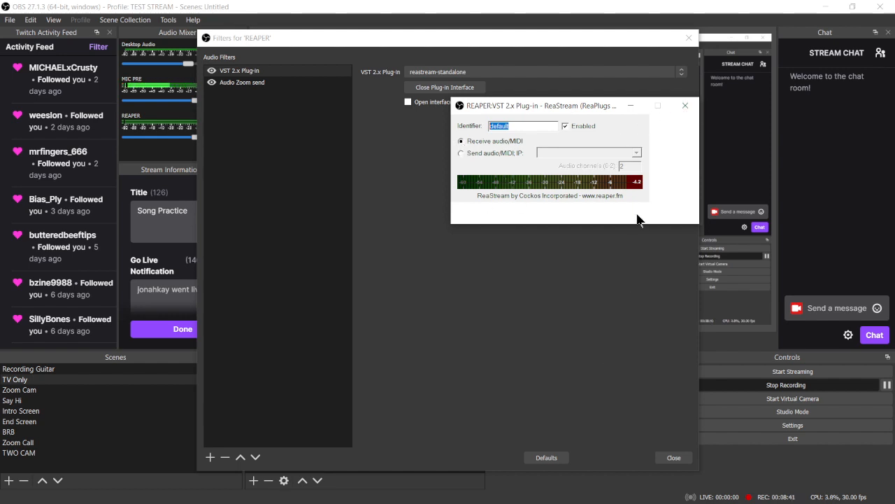
{"action": "left_click_drag", "start_coordinate": [577, 101], "coordinate": [586, 102]}
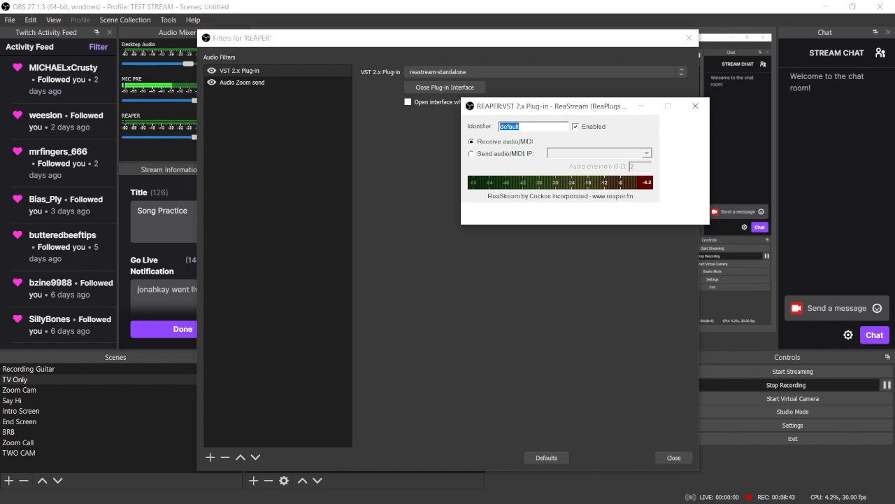
{"action": "key", "text": "alt+Tab"}
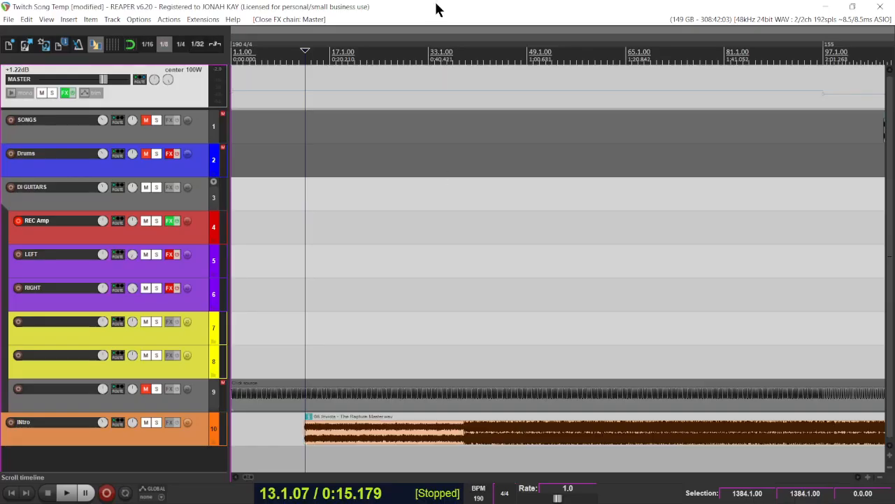
{"action": "key", "text": "alt+Tab"}
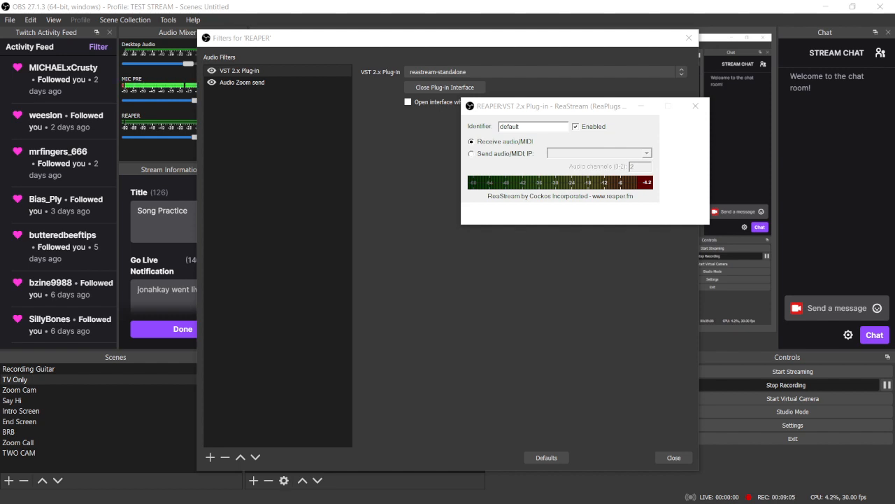
- Close the ReaStream interface and the REAPER source's filters, and switch to the browser
{"action": "left_click", "coordinate": [695, 106]}
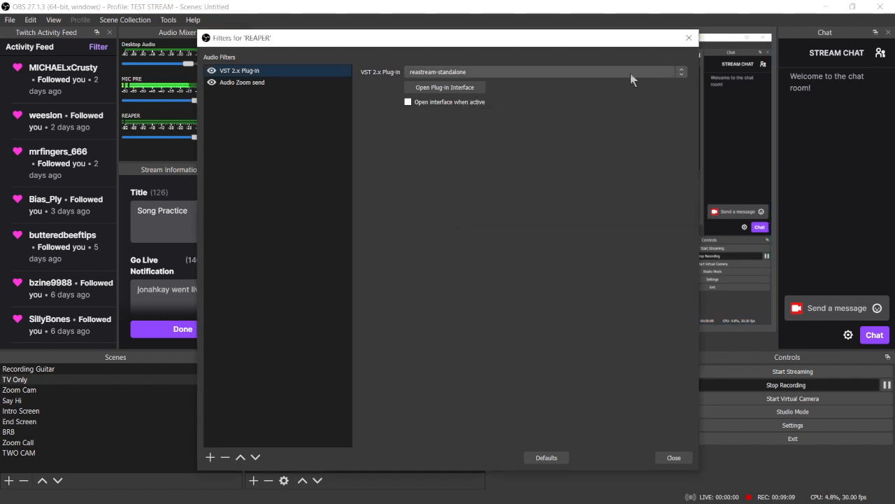
{"action": "left_click", "coordinate": [690, 39]}
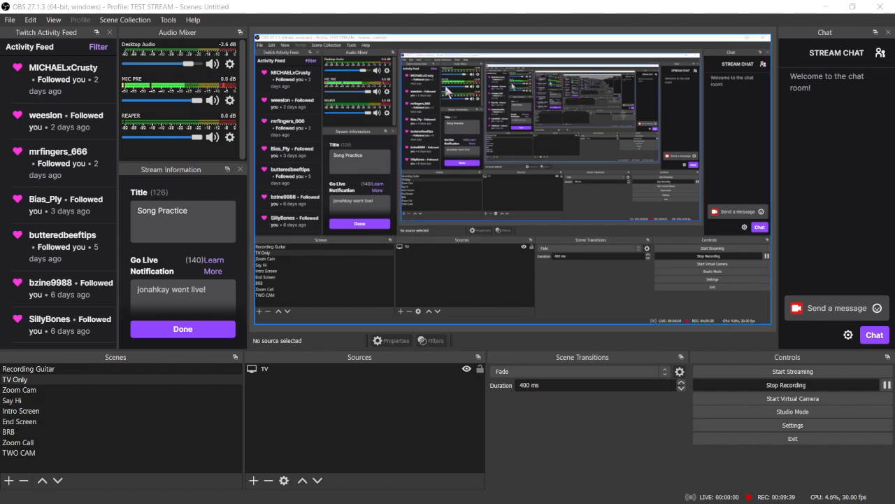
{"action": "left_click_drag", "start_coordinate": [451, 7], "coordinate": [459, 503]}
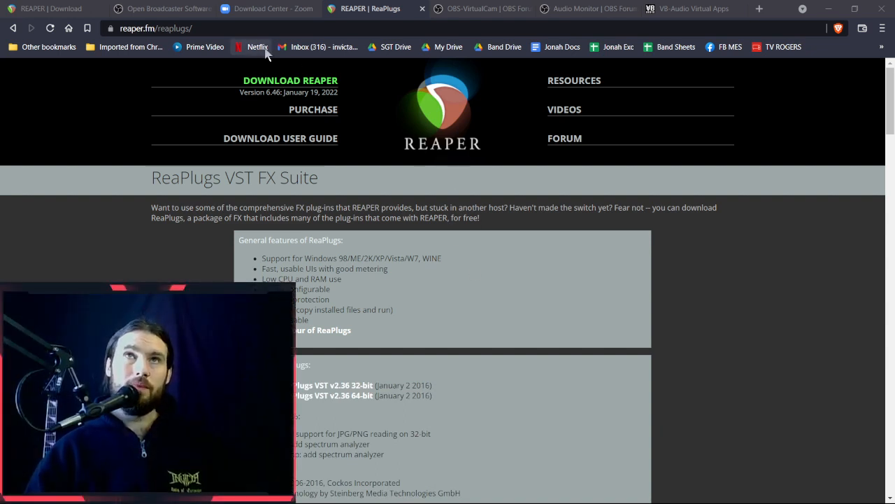
- Review the OBS-VirtualCam plugin page on the OBS forum
{"action": "left_click", "coordinate": [492, 7]}
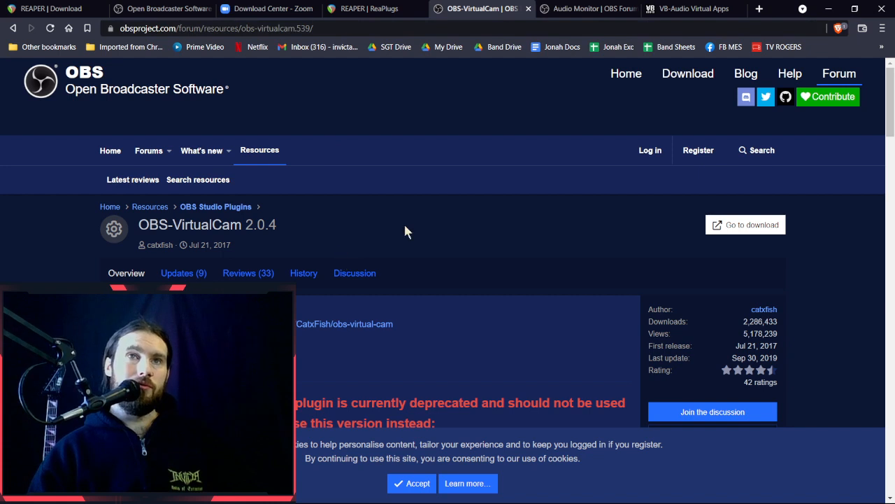
{"action": "scroll", "coordinate": [352, 203], "scroll_direction": "down", "scroll_amount": 1}
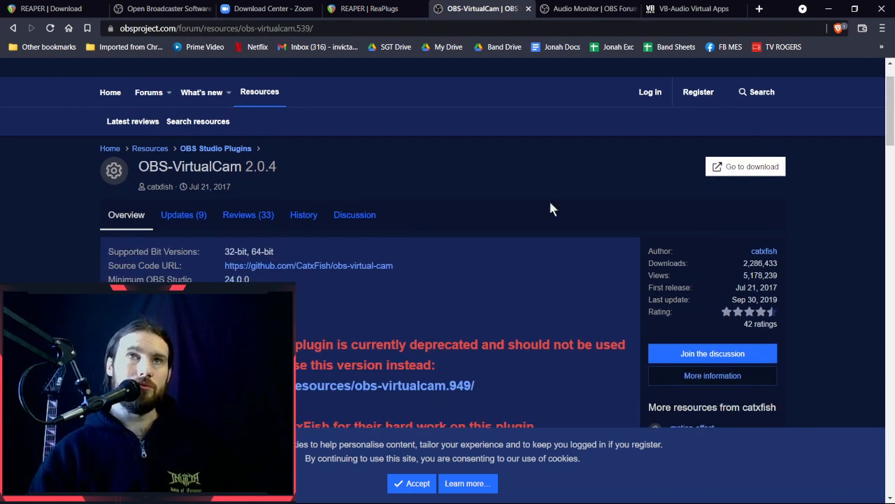
{"action": "scroll", "coordinate": [550, 208], "scroll_direction": "up", "scroll_amount": 1}
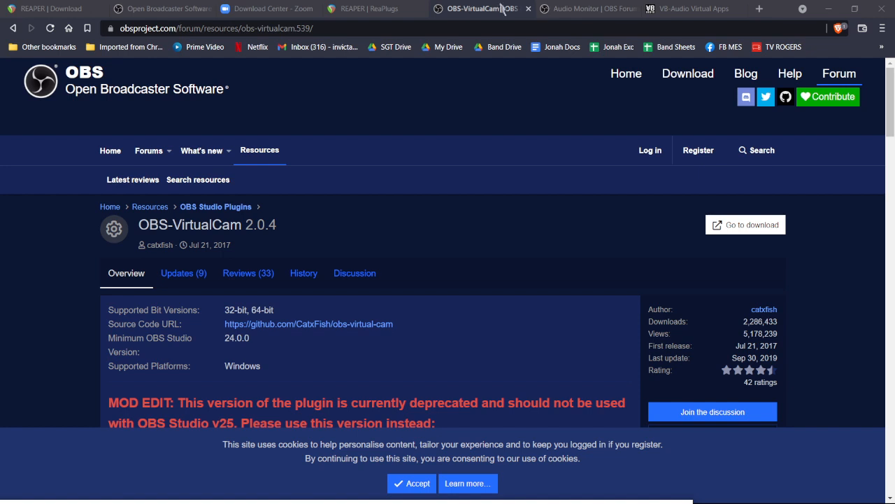
- Review the Audio Monitor plugin page on the OBS forum, including its address and title
{"action": "left_click", "coordinate": [579, 9]}
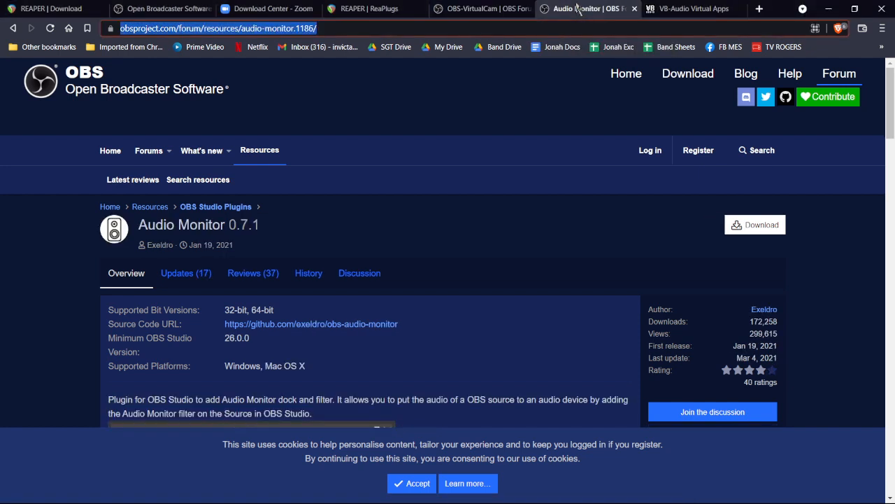
{"action": "left_click", "coordinate": [351, 30]}
{"action": "left_click_drag", "start_coordinate": [140, 224], "coordinate": [291, 221]}
{"action": "left_click", "coordinate": [324, 226]}
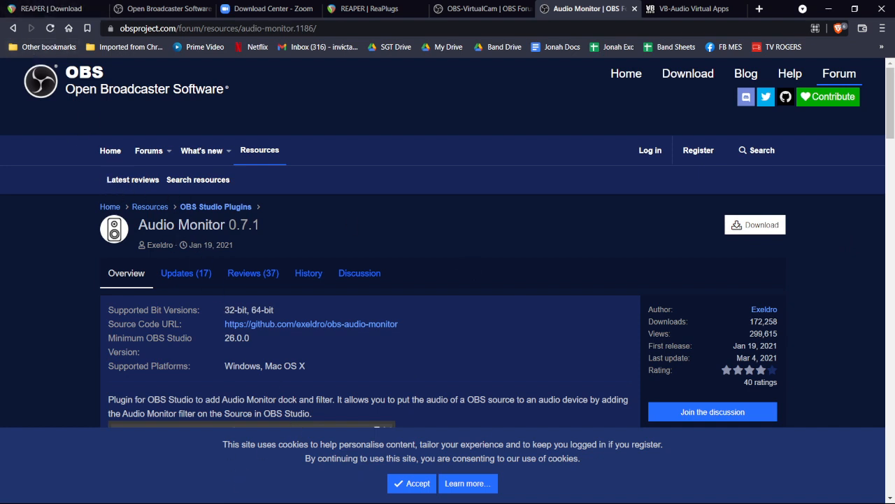
{"action": "key", "text": "alt+Tab"}
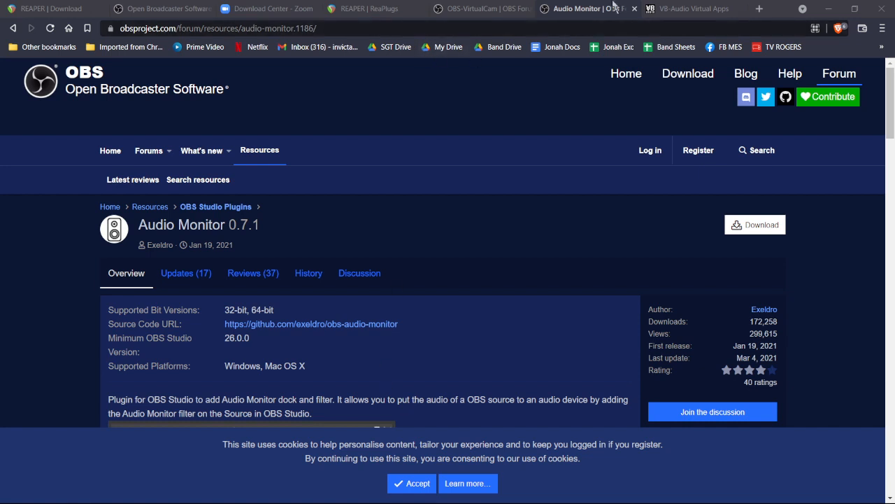
- Review the VB-Audio page for VB-CABLE and check the download of the Windows package VBCABLE_Driver_Pack43.zip without saving it
{"action": "left_click", "coordinate": [689, 11]}
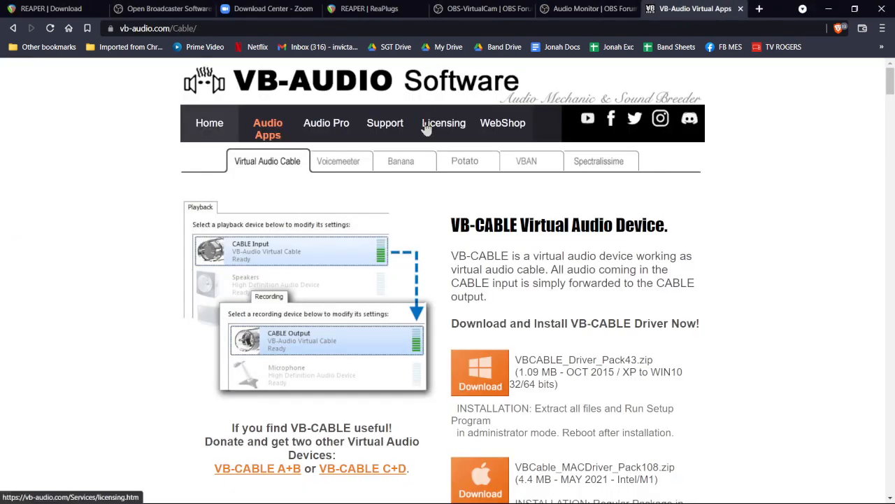
{"action": "left_click", "coordinate": [205, 28]}
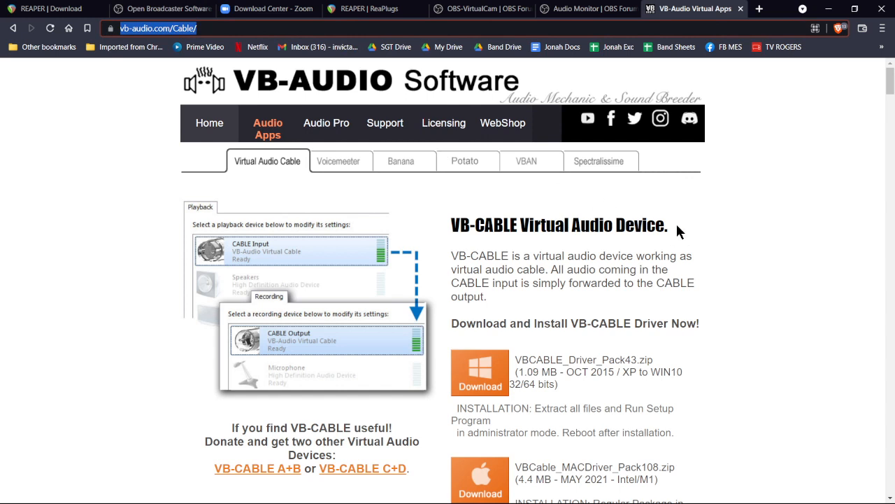
{"action": "scroll", "coordinate": [678, 226], "scroll_direction": "down", "scroll_amount": 1}
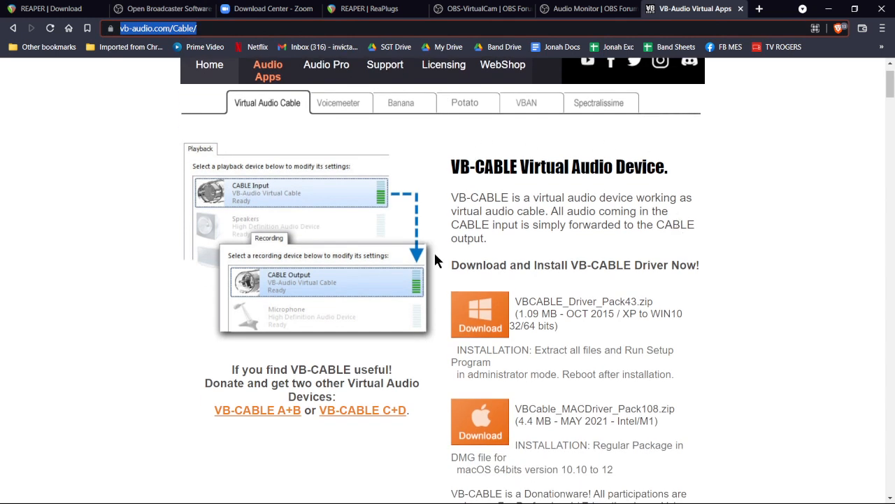
{"action": "scroll", "coordinate": [734, 319], "scroll_direction": "down", "scroll_amount": 1}
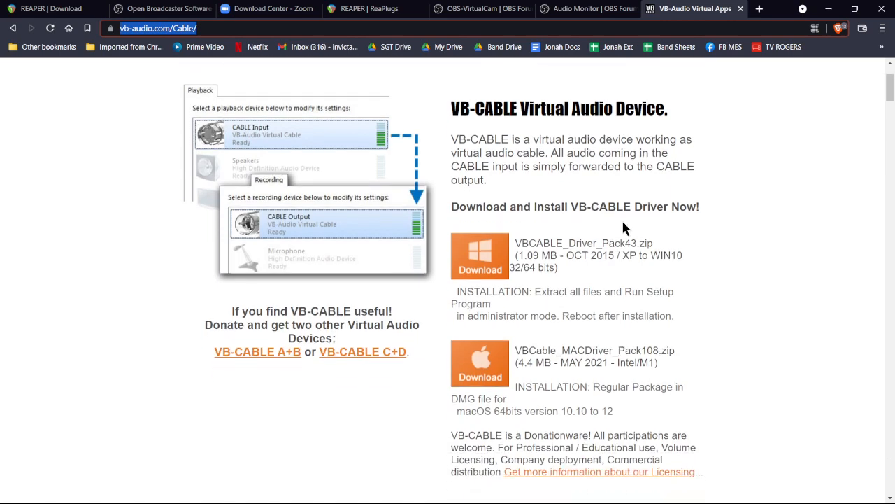
{"action": "left_click", "coordinate": [499, 269]}
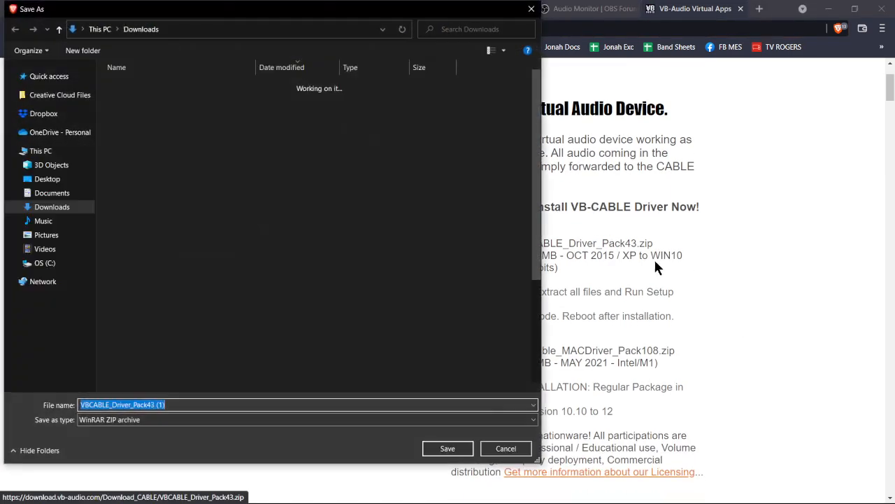
{"action": "left_click", "coordinate": [484, 453]}
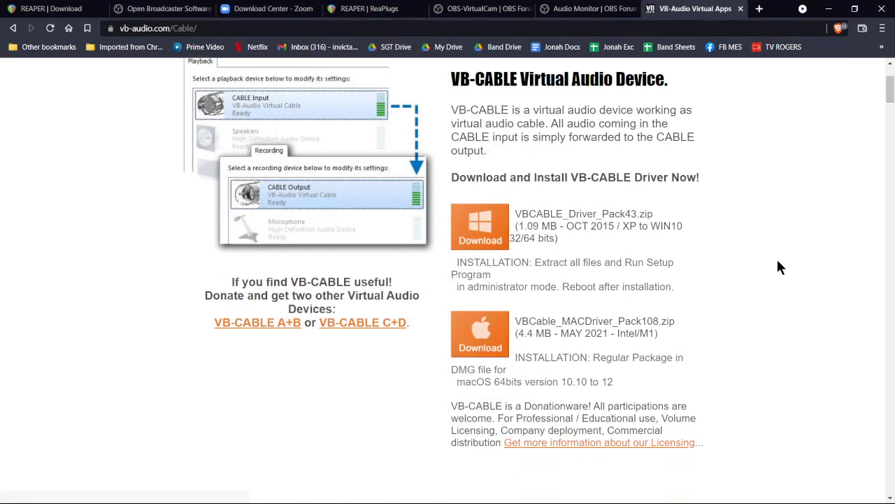
- Examine the additional VB-Audio virtual cables A+B and C+D and their download options on the VB-CABLE page
{"action": "scroll", "coordinate": [778, 266], "scroll_direction": "down", "scroll_amount": 6}
{"action": "scroll", "coordinate": [780, 266], "scroll_direction": "down", "scroll_amount": 8}
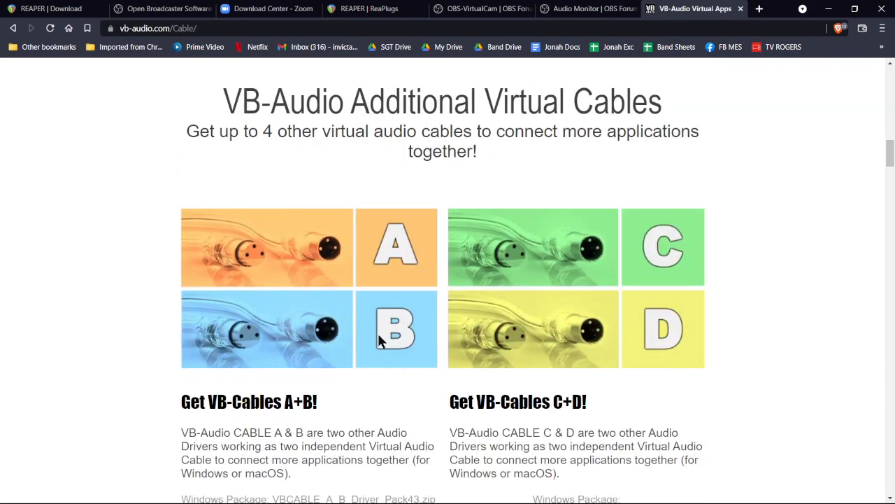
{"action": "scroll", "coordinate": [748, 319], "scroll_direction": "down", "scroll_amount": 6}
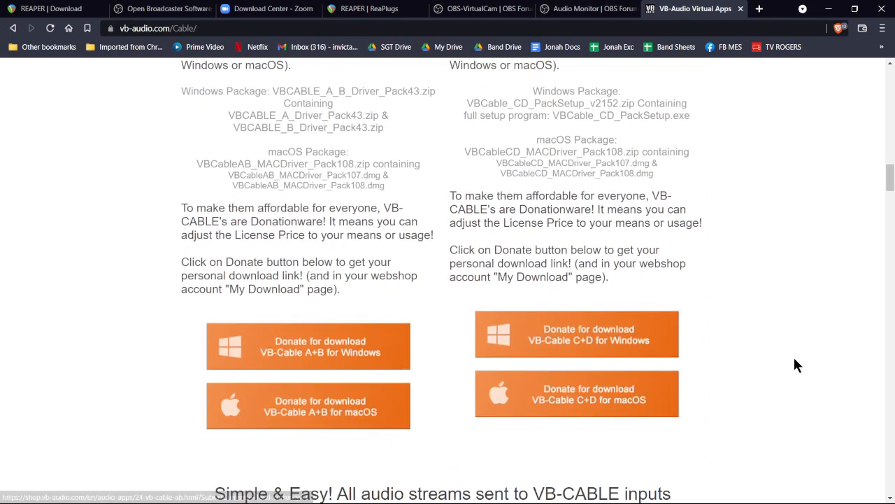
{"action": "scroll", "coordinate": [792, 360], "scroll_direction": "up", "scroll_amount": 1}
{"action": "scroll", "coordinate": [788, 366], "scroll_direction": "up", "scroll_amount": 1}
{"action": "scroll", "coordinate": [789, 366], "scroll_direction": "down", "scroll_amount": 3}
{"action": "scroll", "coordinate": [733, 378], "scroll_direction": "up", "scroll_amount": 1}
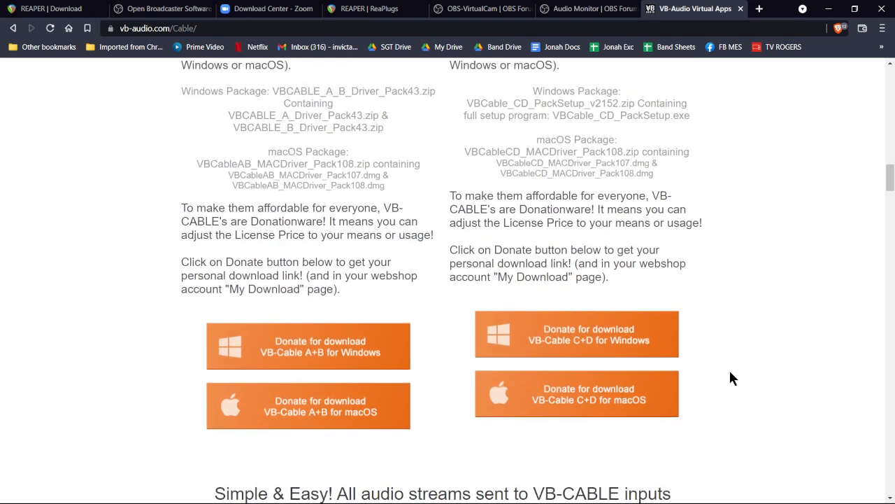
{"action": "scroll", "coordinate": [729, 372], "scroll_direction": "up", "scroll_amount": 6}
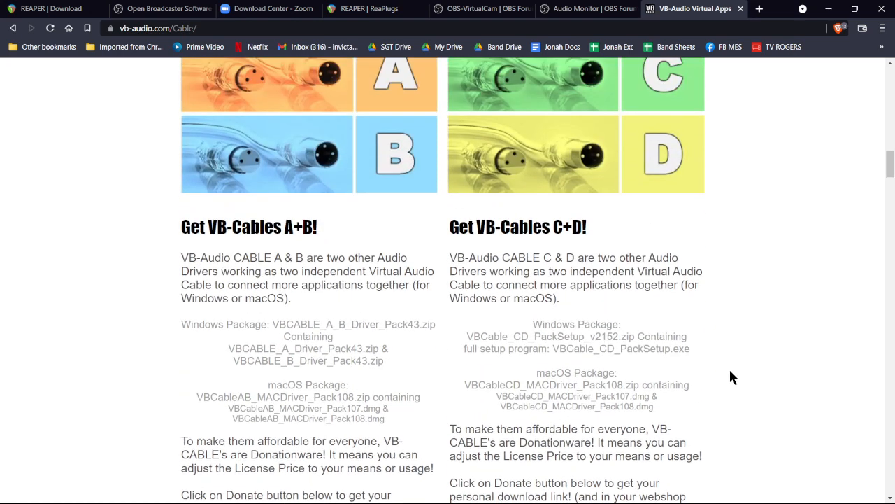
{"action": "scroll", "coordinate": [730, 377], "scroll_direction": "up", "scroll_amount": 1}
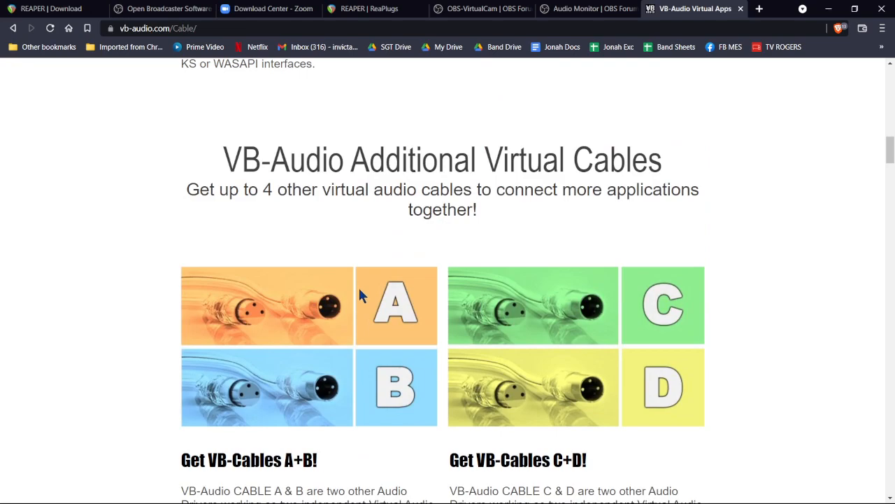
{"action": "scroll", "coordinate": [770, 384], "scroll_direction": "up", "scroll_amount": 10}
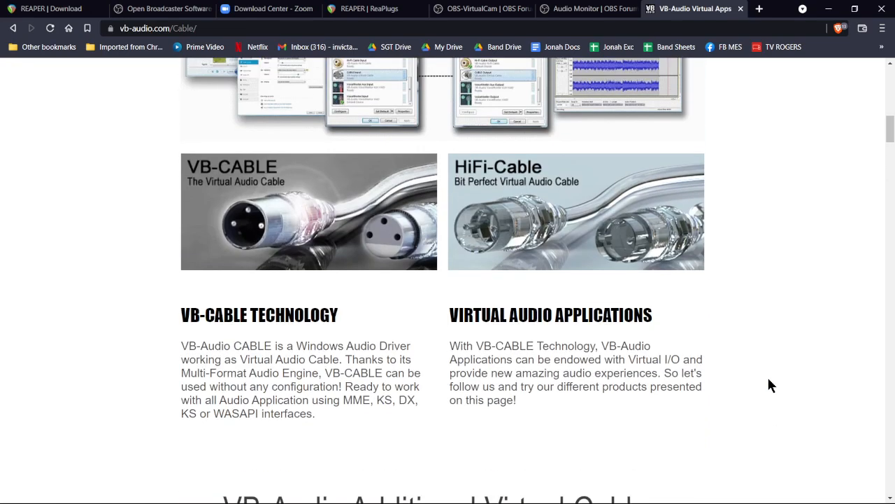
{"action": "scroll", "coordinate": [770, 384], "scroll_direction": "up", "scroll_amount": 8}
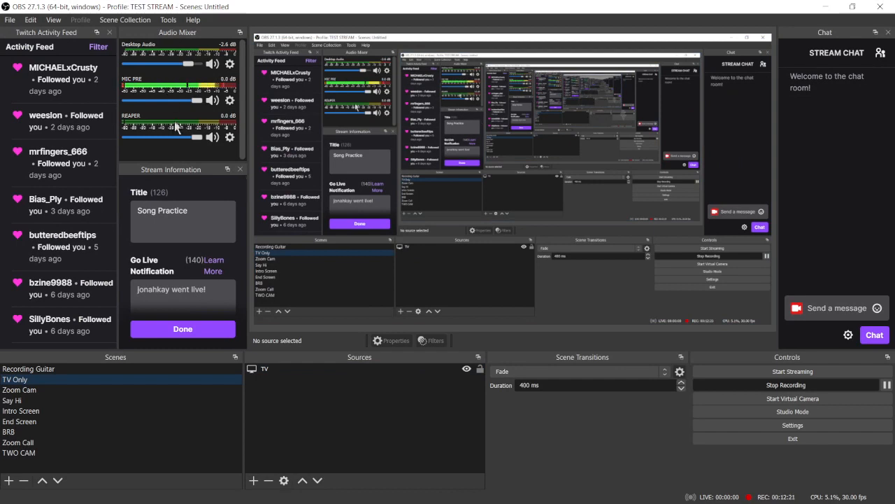
- Inspect the MIC PRE source's filters in OBS, viewing the available filter types and the output devices of the Audio zoom mic filter
{"action": "left_click", "coordinate": [230, 100]}
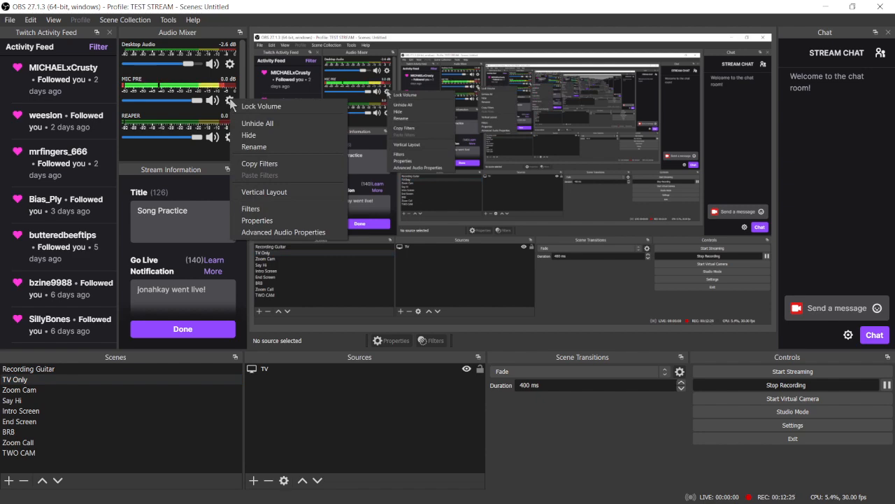
{"action": "left_click", "coordinate": [263, 208]}
{"action": "left_click", "coordinate": [210, 456]}
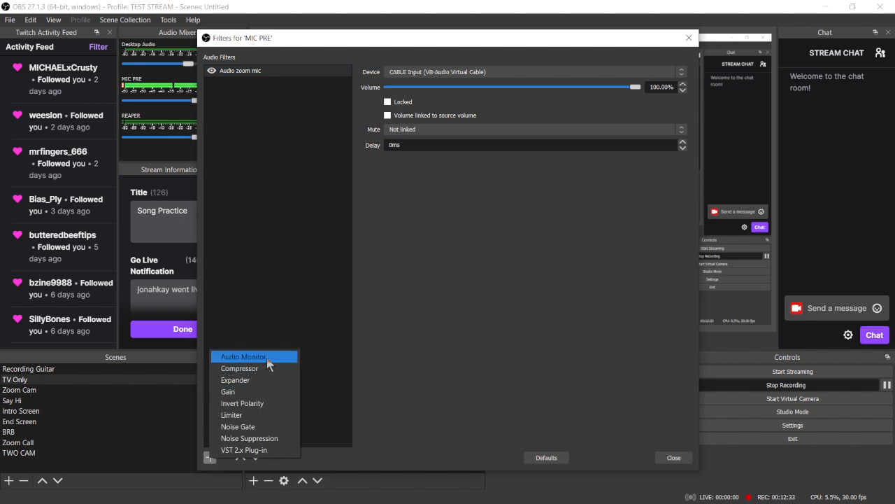
{"action": "left_click", "coordinate": [256, 219]}
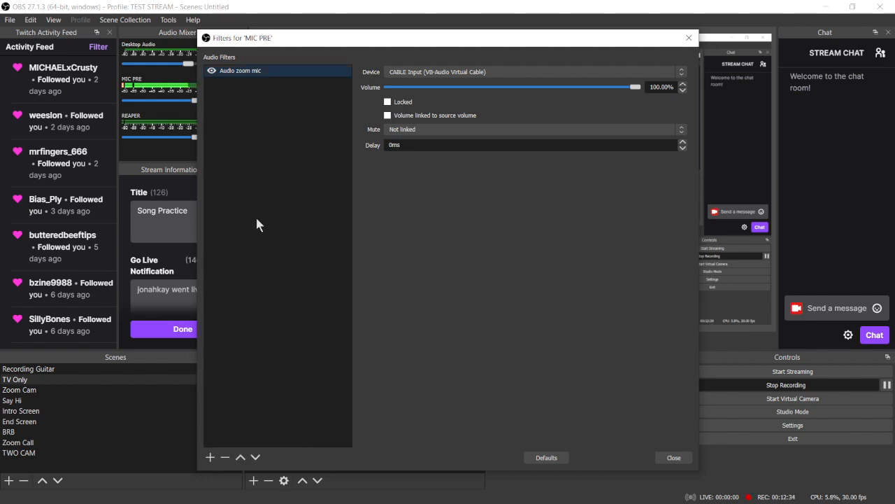
{"action": "left_click", "coordinate": [488, 70]}
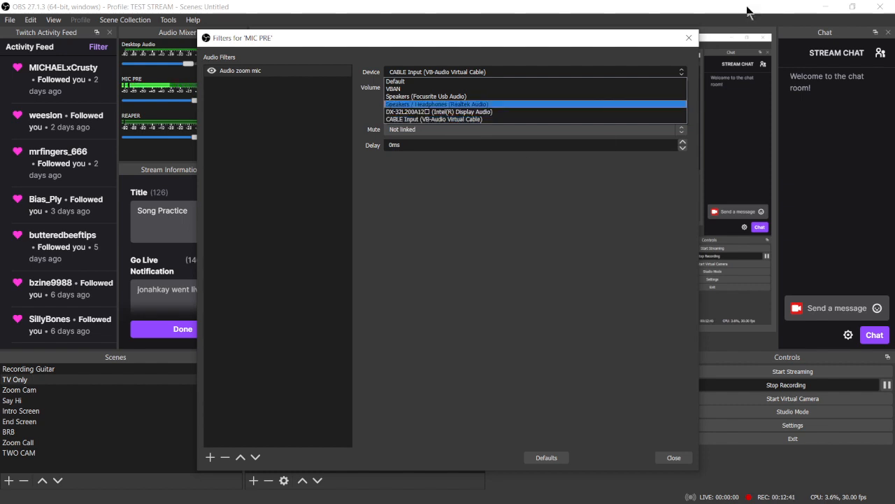
{"action": "left_click", "coordinate": [696, 42]}
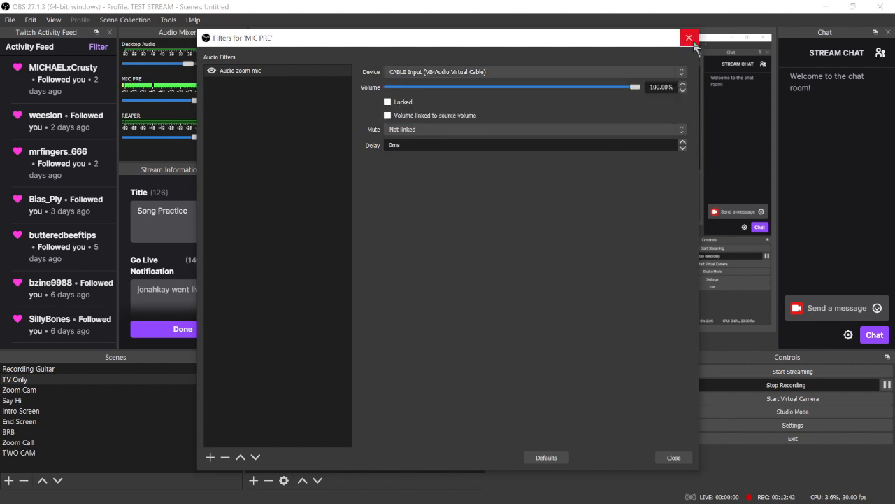
{"action": "left_click", "coordinate": [673, 457]}
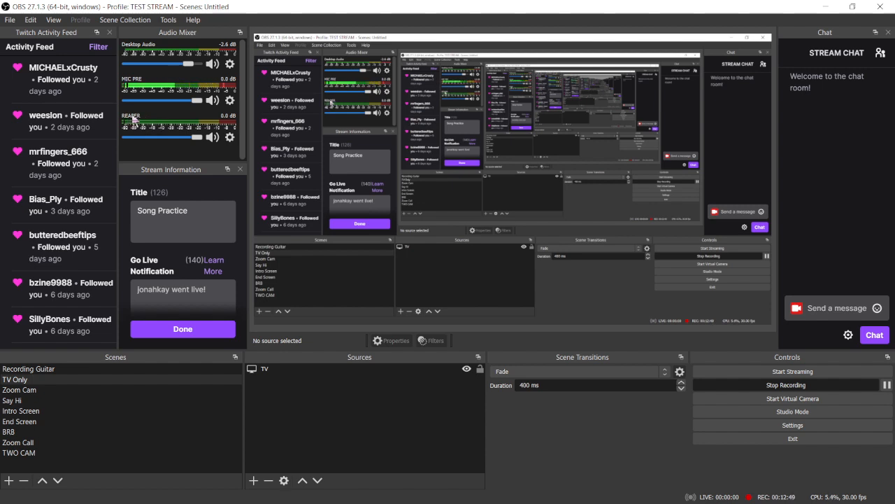
- Inspect the output devices available for the REAPER source's Audio Zoom send filter and keep CABLE Input (VB-Audio Virtual Cable)
{"action": "left_click", "coordinate": [231, 138]}
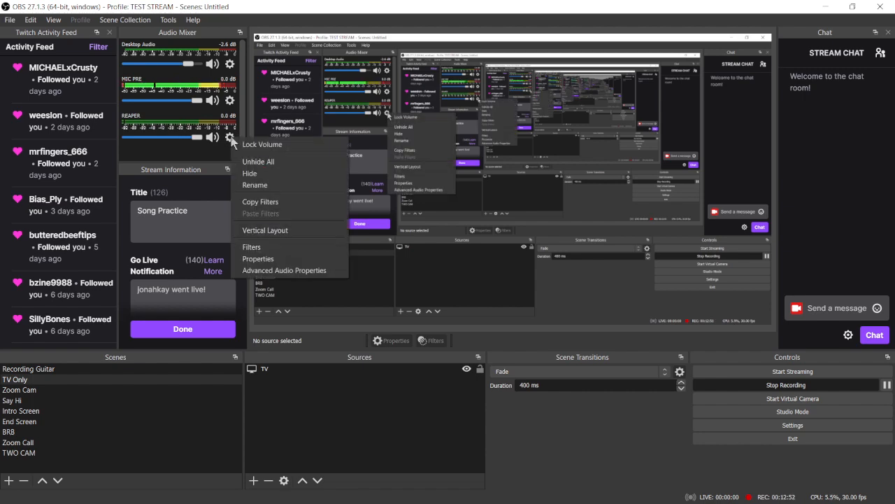
{"action": "left_click", "coordinate": [266, 248]}
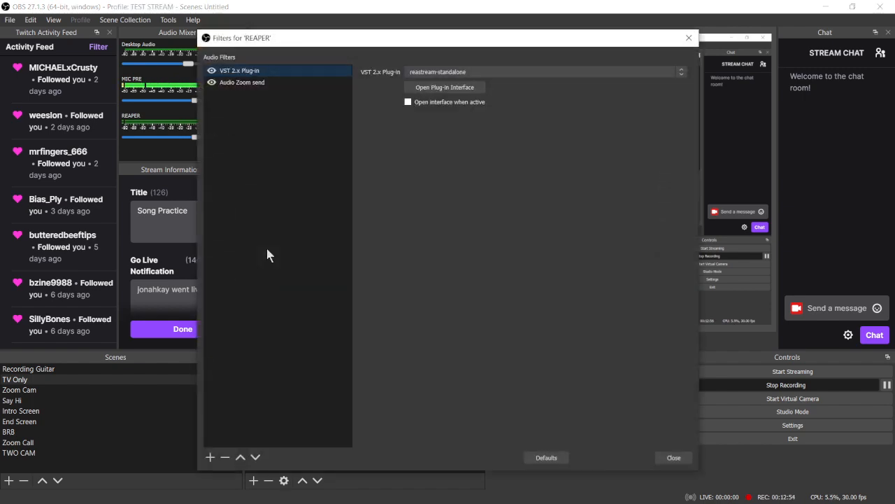
{"action": "left_click", "coordinate": [251, 84]}
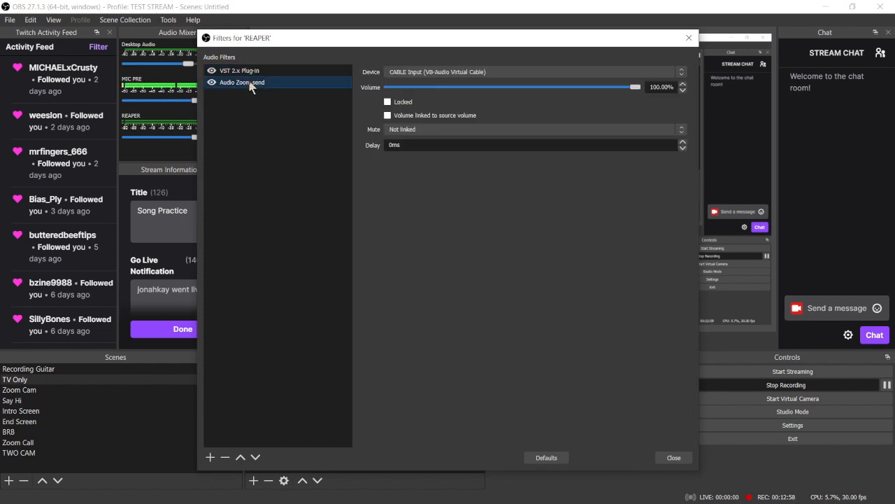
{"action": "left_click", "coordinate": [421, 73]}
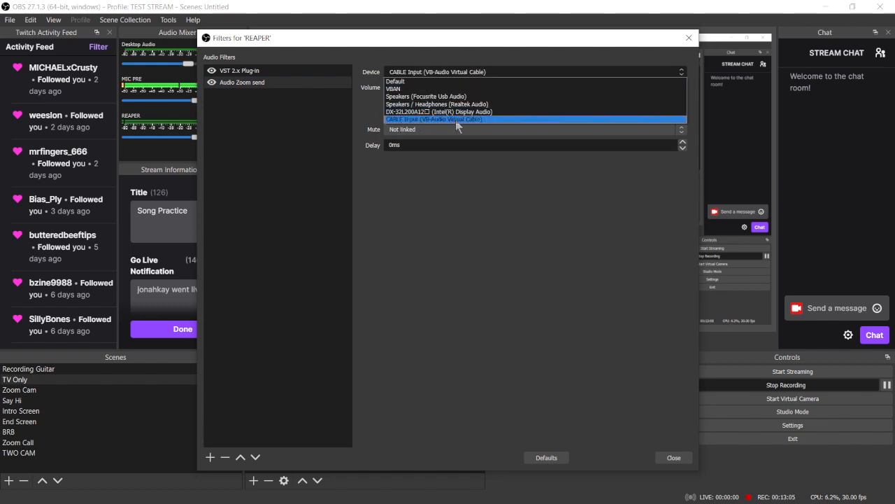
{"action": "left_click", "coordinate": [687, 40]}
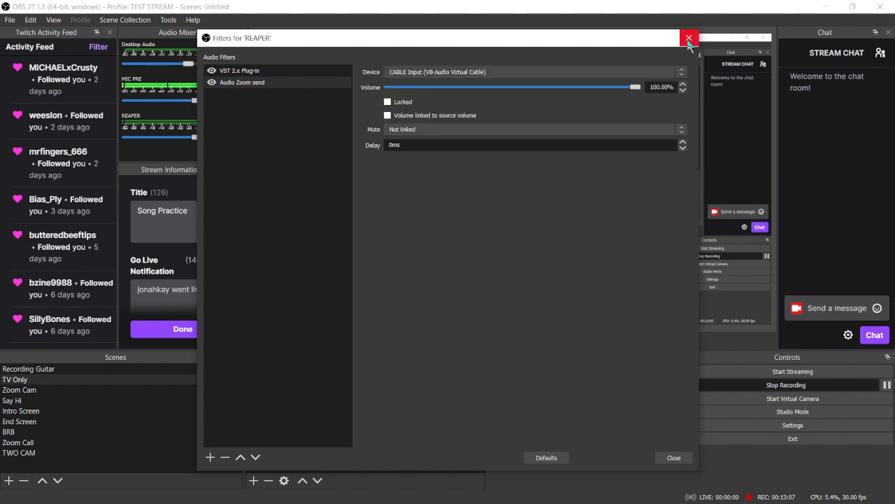
{"action": "left_click", "coordinate": [674, 457]}
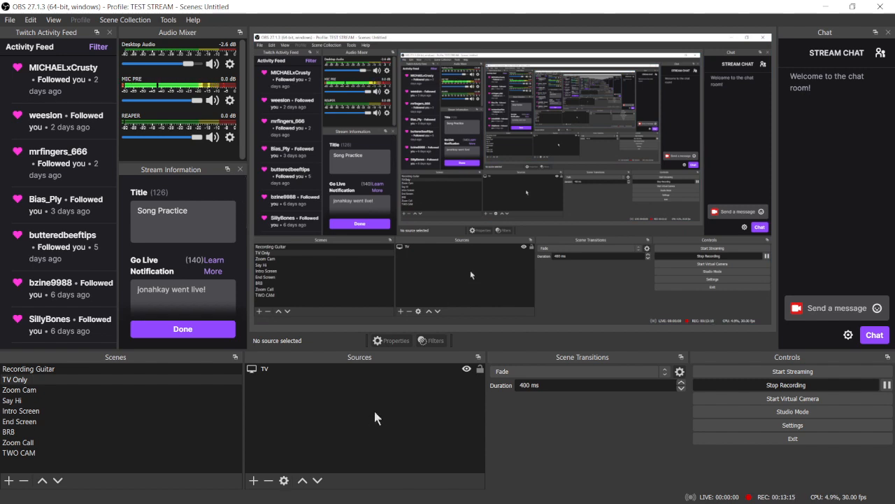
- View the source types that can be added to the TV Only scene, and switch to the Zoom Cam scene
{"action": "left_click", "coordinate": [28, 391]}
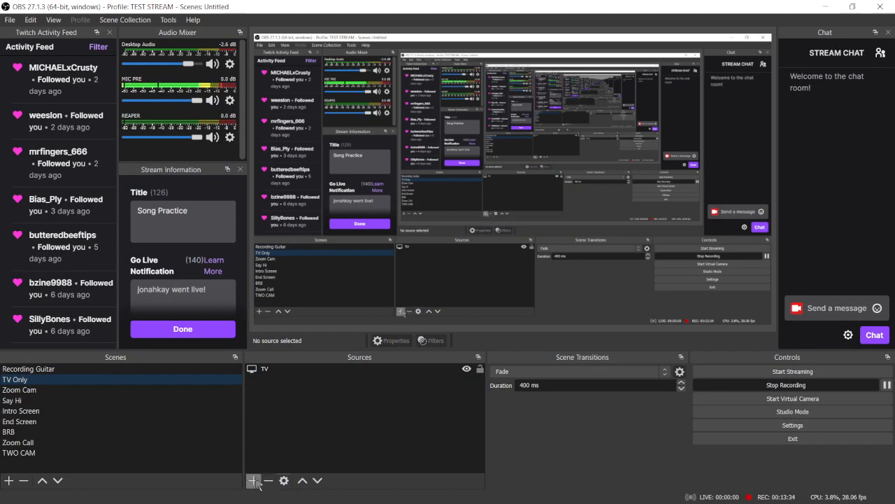
{"action": "left_click", "coordinate": [253, 480]}
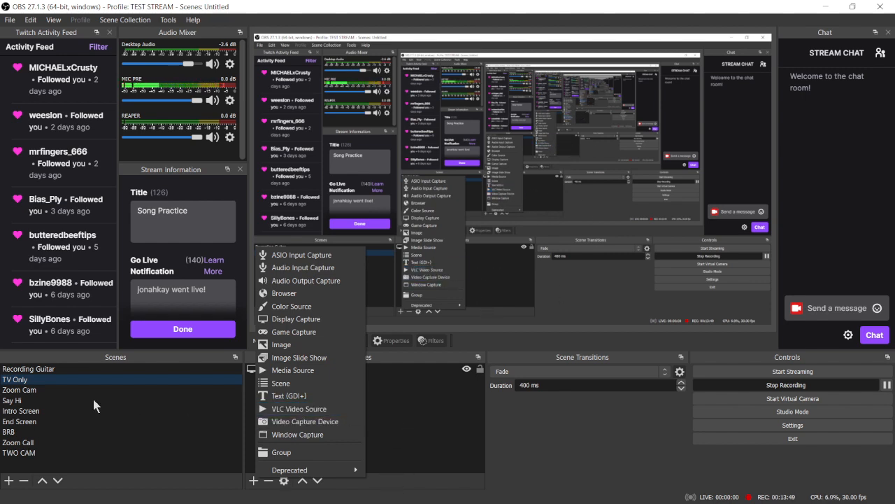
{"action": "left_click", "coordinate": [434, 448]}
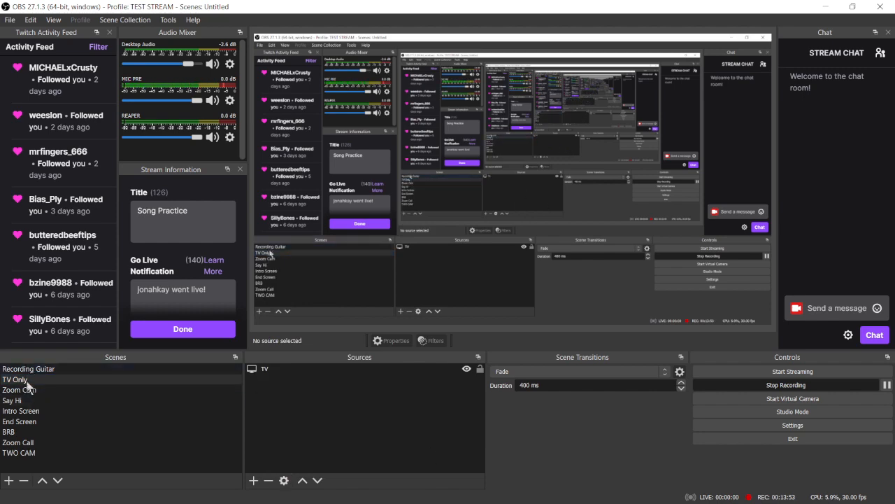
{"action": "left_click", "coordinate": [26, 389]}
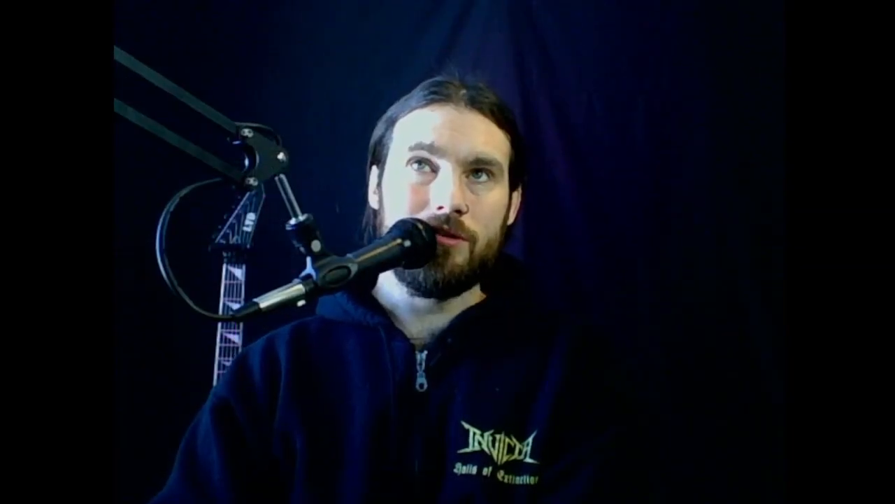